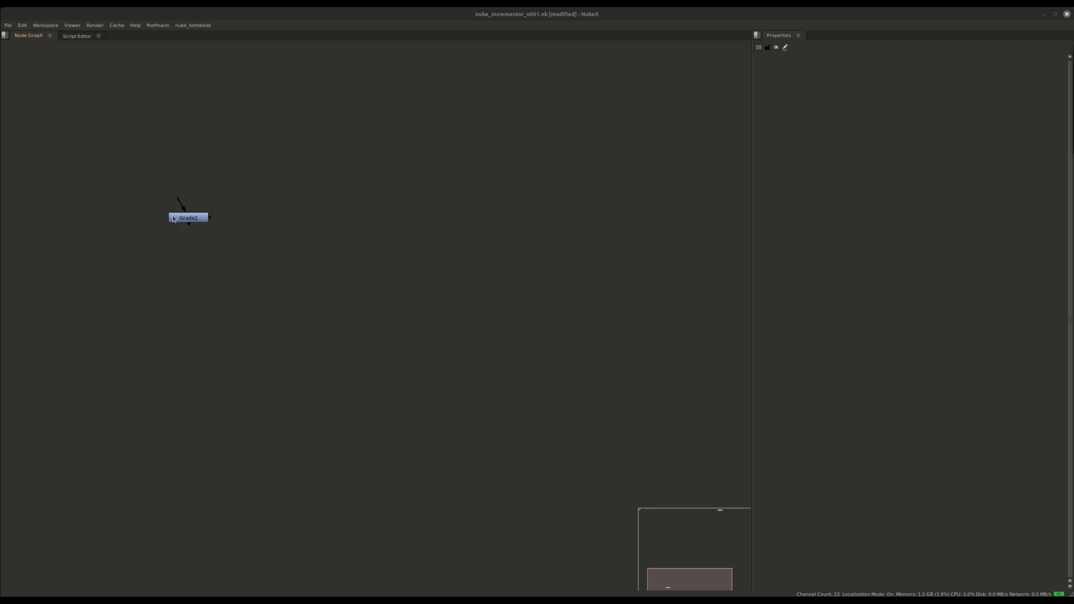
# Nudge Grade1 left and add a test Blur node above it.
pyautogui.scroll(5, 174, 218)
pyautogui.scroll(-5, 223, 318)
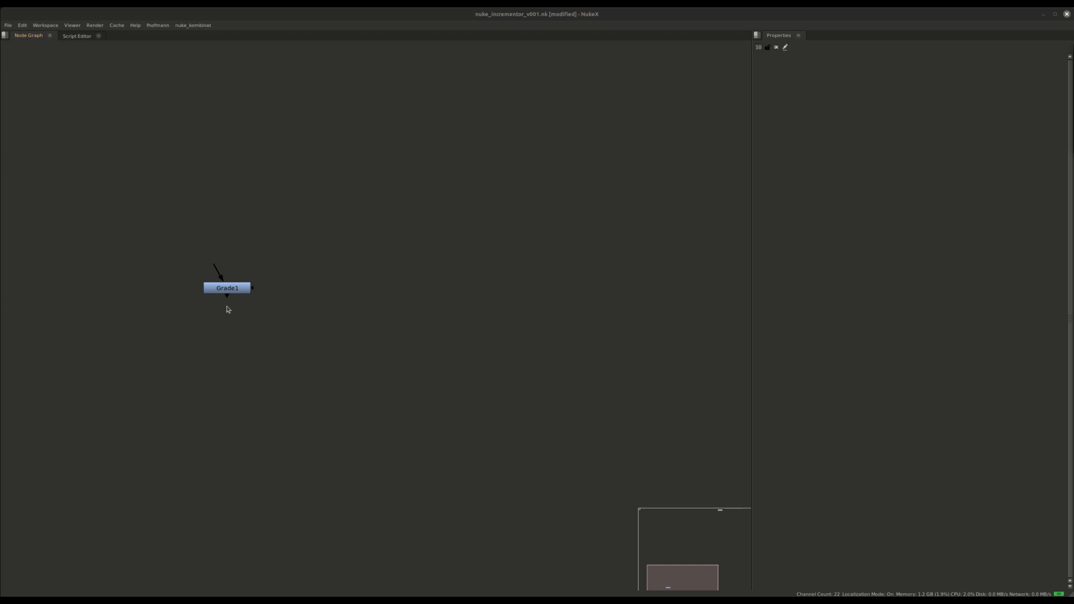
pyautogui.moveTo(230, 290); pyautogui.dragTo(183, 293)
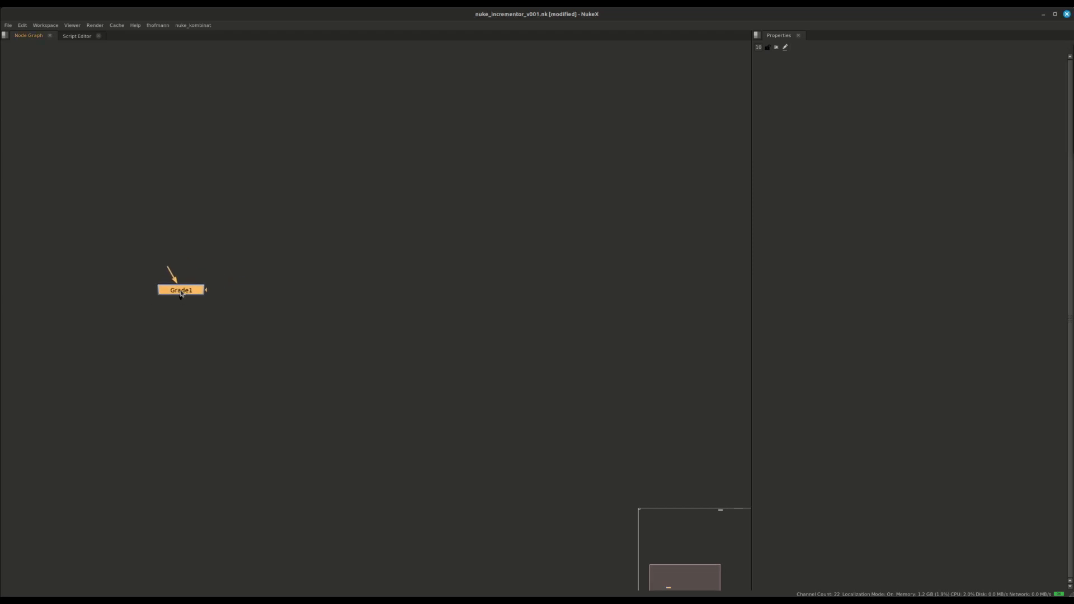
pyautogui.click(189, 216)
pyautogui.press('b')
pyautogui.moveTo(195, 192); pyautogui.dragTo(183, 173)
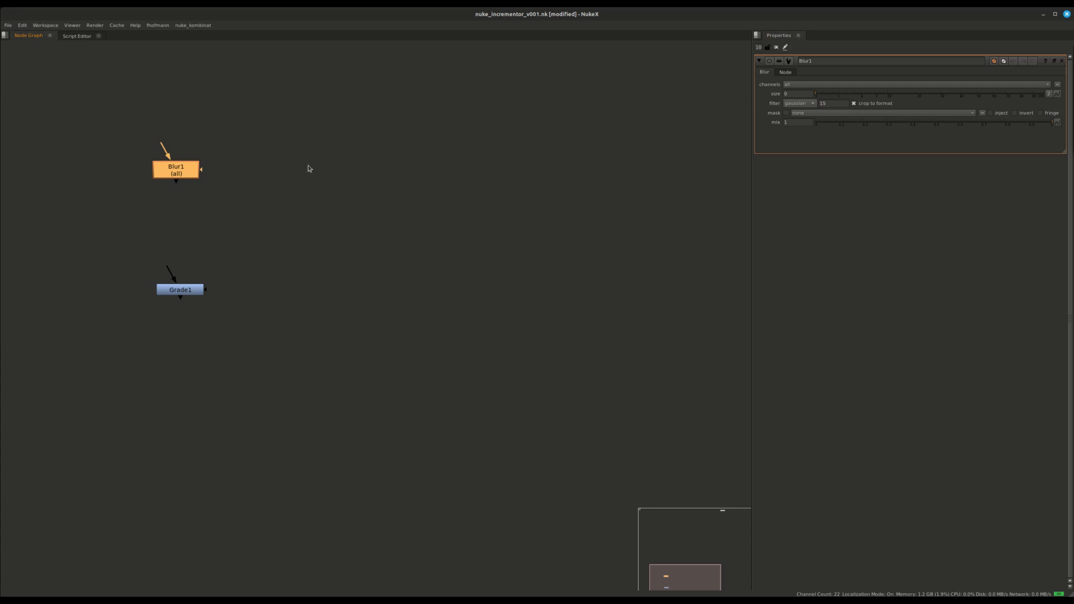
# Delete Blur1, reposition Grade1 and open its properties.
pyautogui.moveTo(232, 131); pyautogui.dragTo(107, 202)
pyautogui.press('Delete')
pyautogui.moveTo(179, 289); pyautogui.dragTo(116, 211)
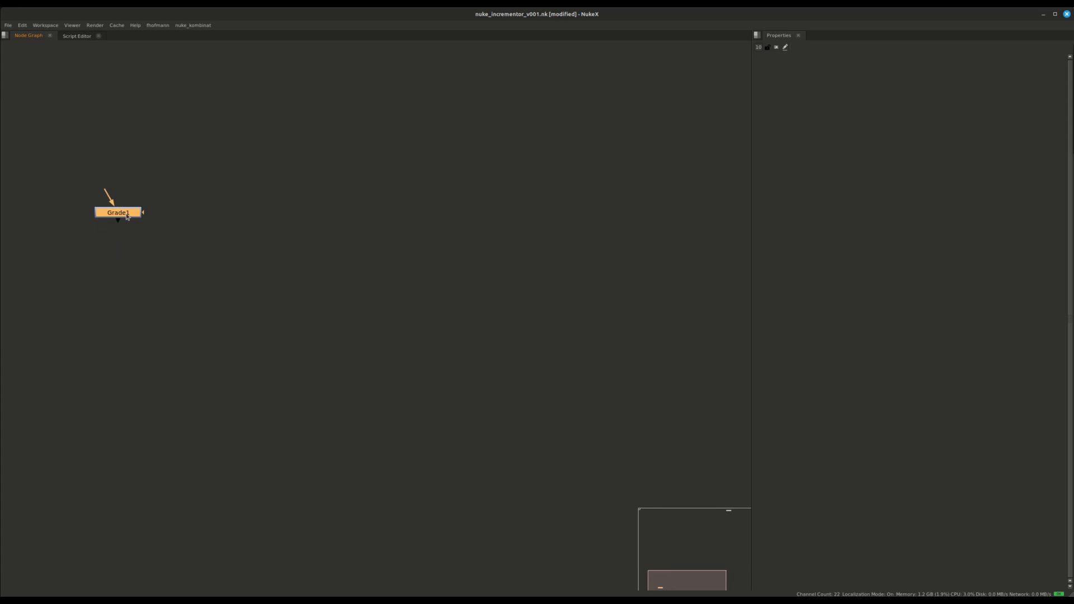
pyautogui.doubleClick(128, 215)
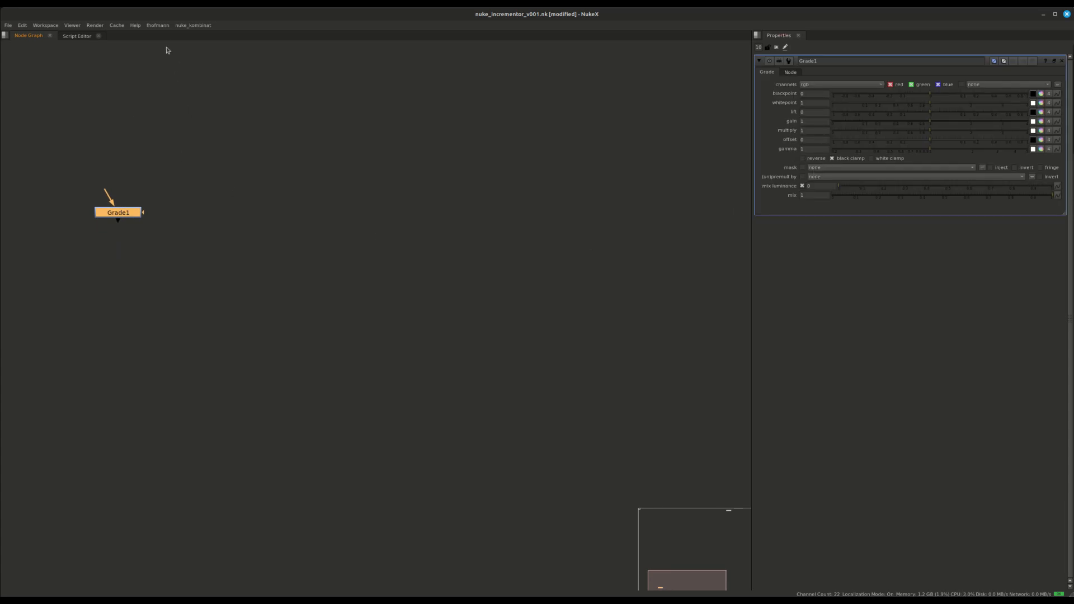
# Launch the Nuke Incrementor for Grade1 from the fhofmann tools menu.
pyautogui.click(156, 27)
pyautogui.click(166, 53)
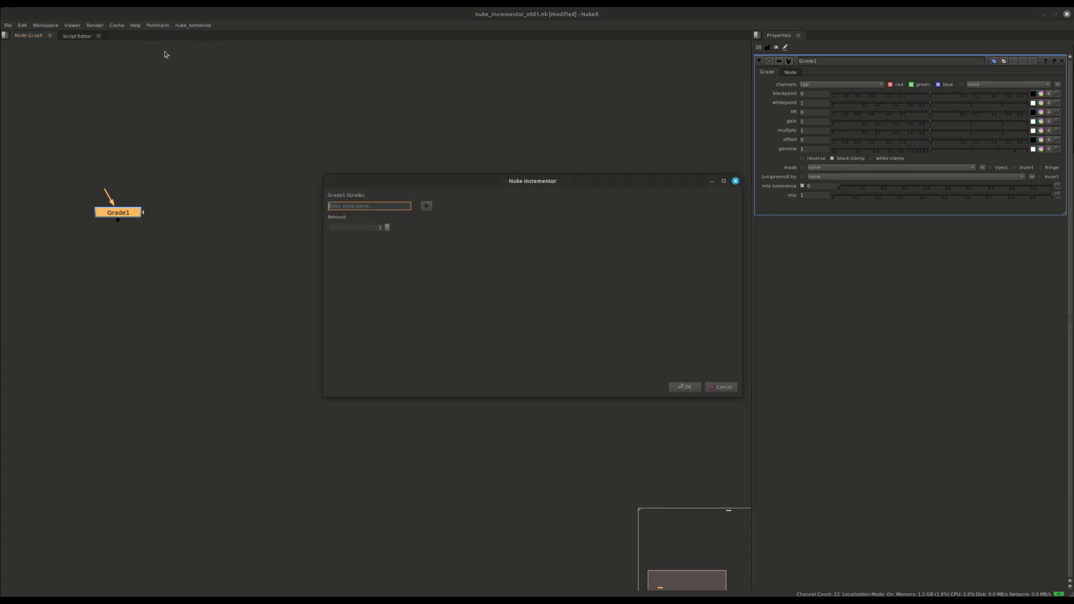
pyautogui.moveTo(448, 184); pyautogui.dragTo(280, 252)
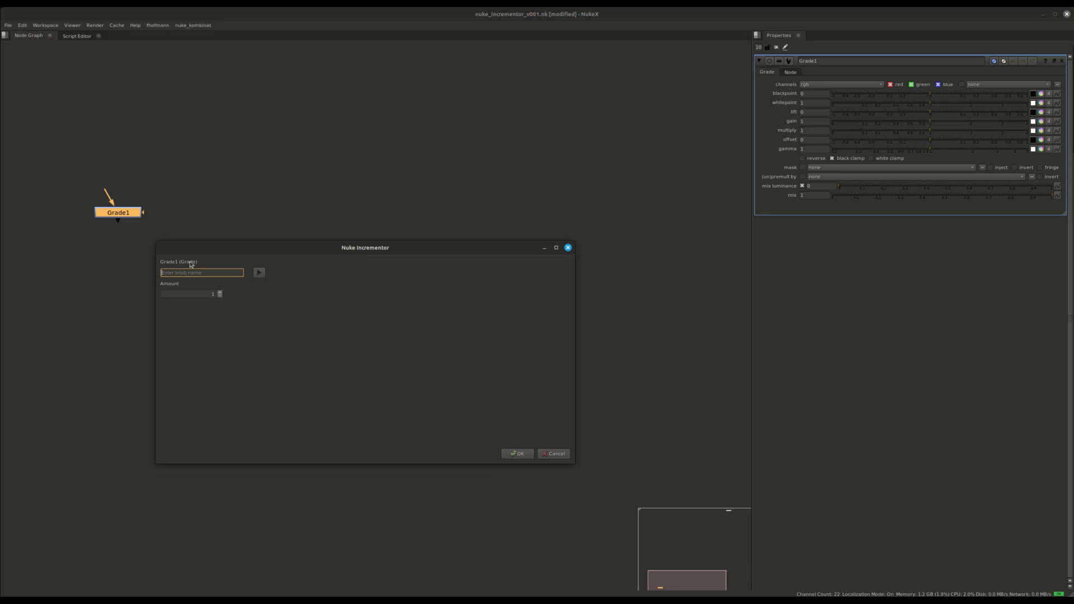
# Add blackpoint as the knob to increment.
pyautogui.click(202, 294)
pyautogui.click(206, 273)
pyautogui.write('bla')
pyautogui.press('Down')
pyautogui.press('Return')
pyautogui.click(259, 273)
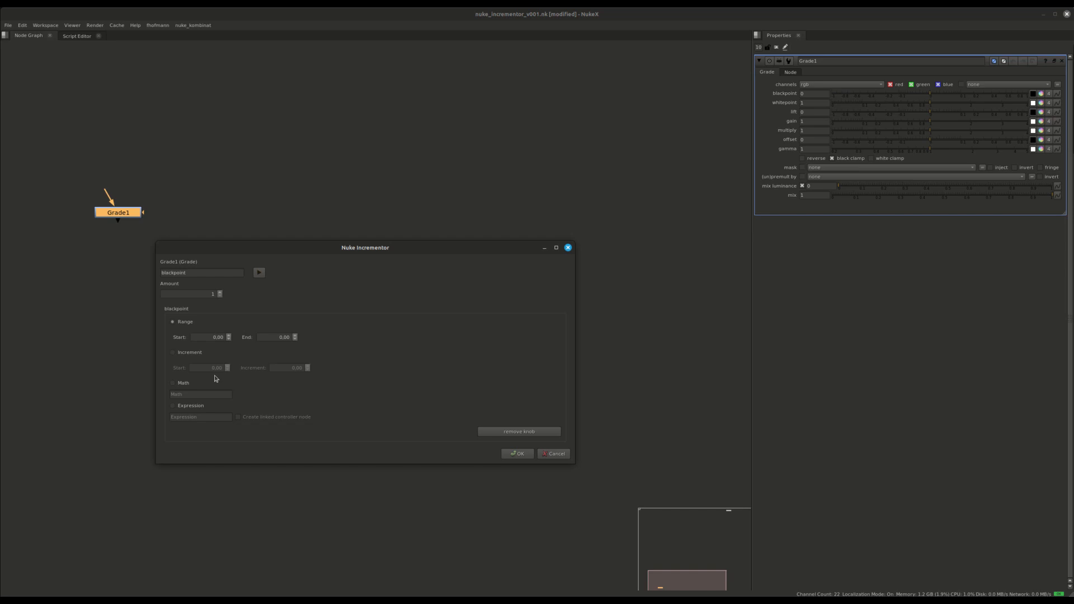
# Keep blackpoint in Range mode with Amount 10 and range end 5.
pyautogui.click(193, 411)
pyautogui.click(188, 324)
pyautogui.doubleClick(192, 295)
pyautogui.write('10')
pyautogui.doubleClick(212, 338)
pyautogui.click(280, 338)
pyautogui.hotkey('ctrl', 'a')
pyautogui.write('5')
# Try Amount values 4 and 5, then settle back on 10 copies.
pyautogui.doubleClick(205, 293)
pyautogui.write('4')
pyautogui.press('Up')
pyautogui.press('Down')
pyautogui.press('Up')
pyautogui.write('10')
pyautogui.doubleClick(203, 273)
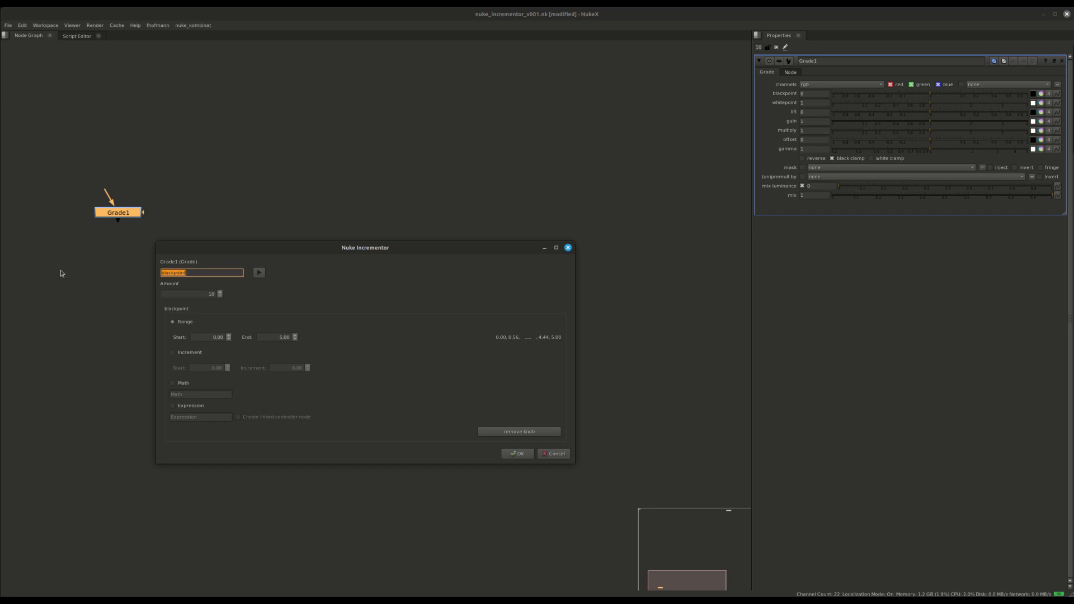
# Add whitepoint in Increment mode, stepping by 0.02 from 0.00.
pyautogui.write('whi')
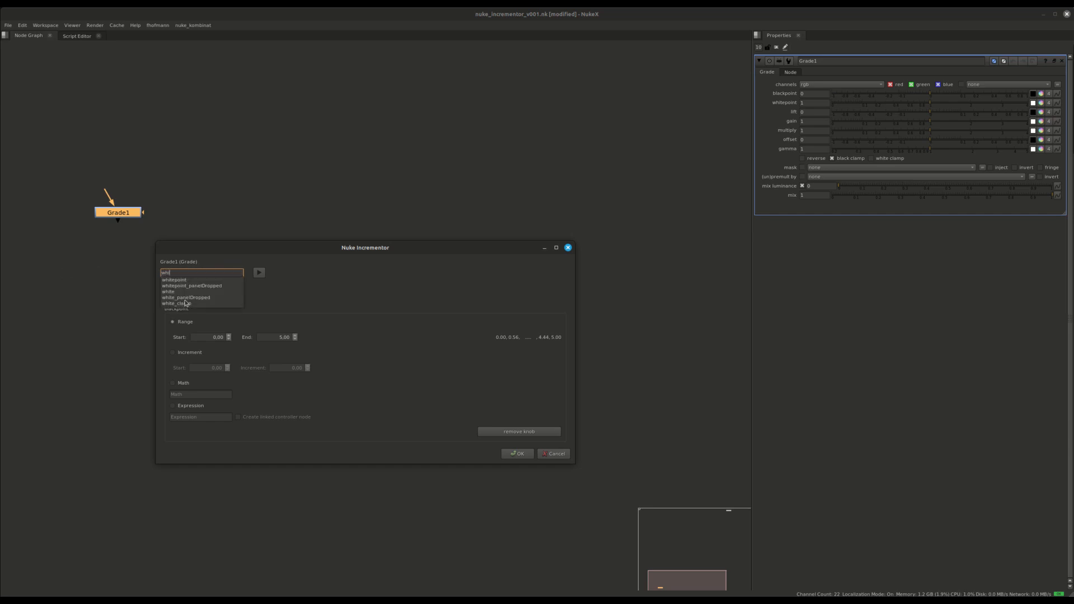
pyautogui.click(189, 279)
pyautogui.click(259, 273)
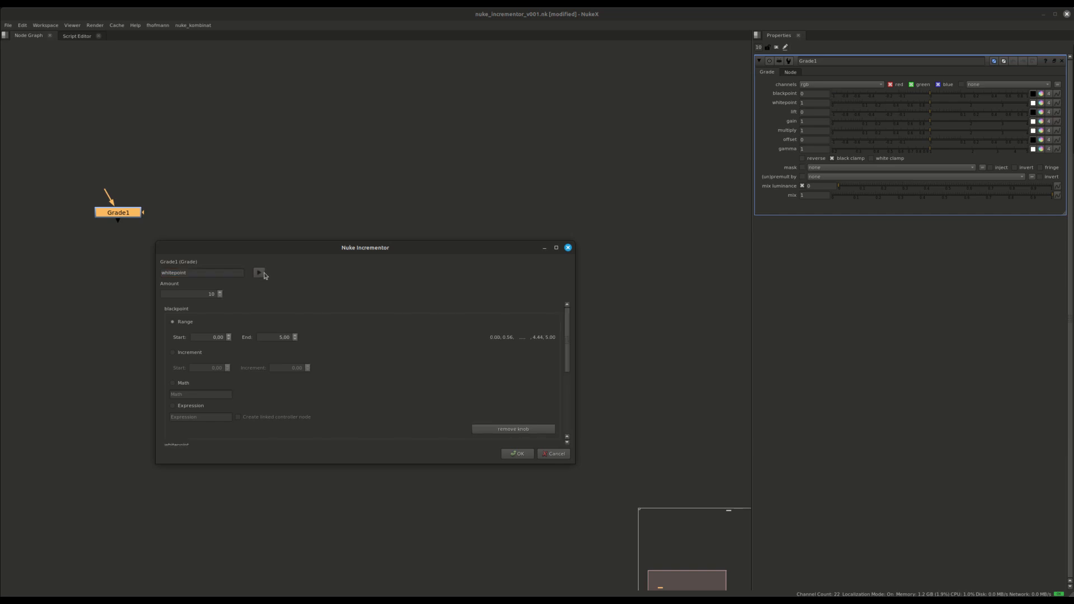
pyautogui.scroll(-5, 343, 357)
pyautogui.click(190, 356)
pyautogui.doubleClick(299, 370)
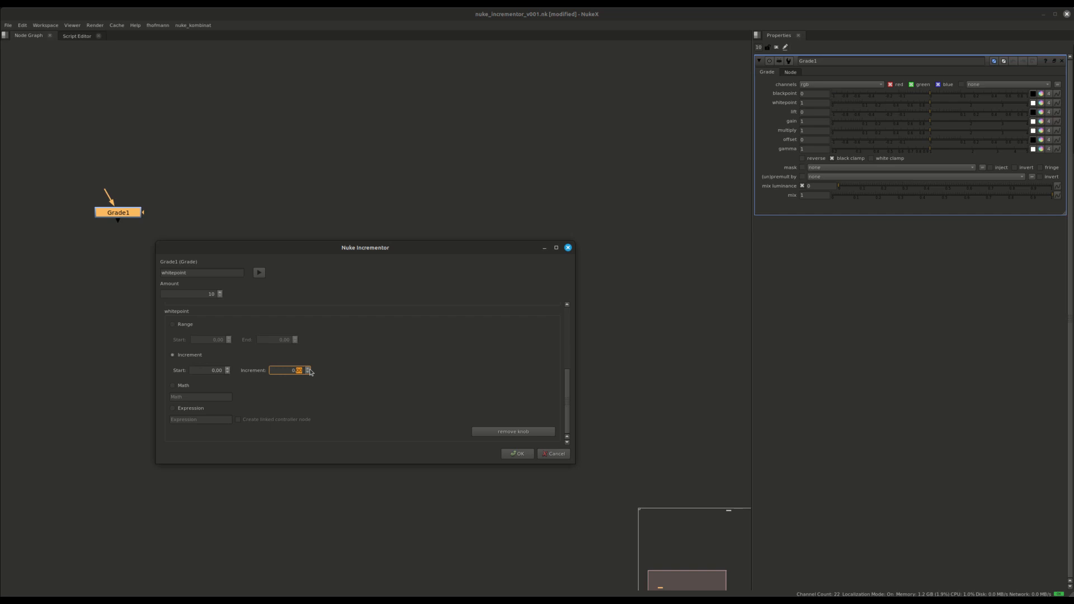
pyautogui.write('02')
pyautogui.doubleClick(189, 291)
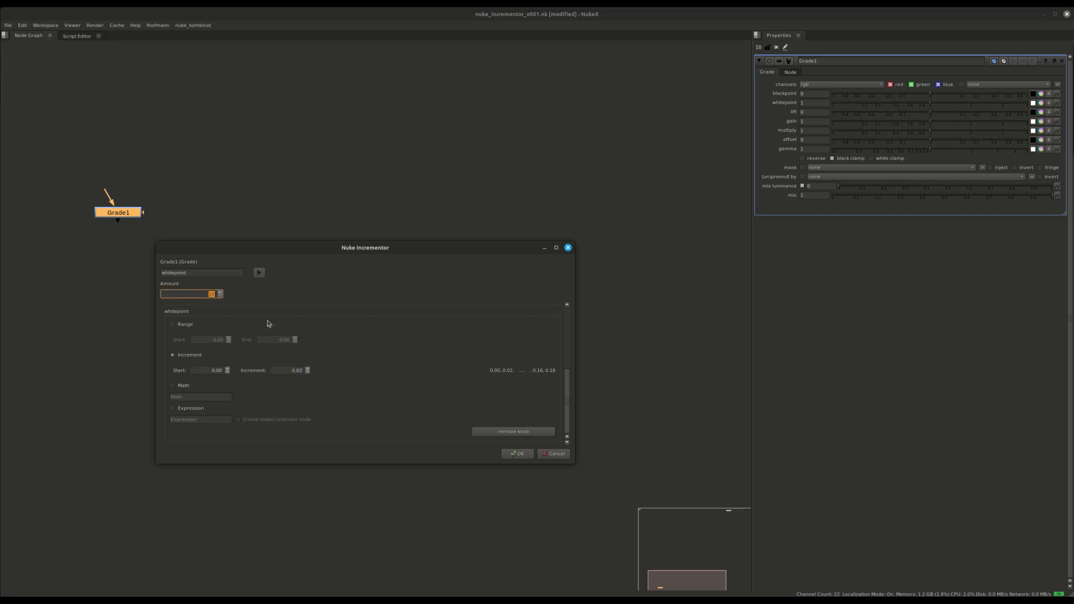
pyautogui.scroll(5, 254, 383)
pyautogui.scroll(-5, 253, 382)
# Add the 'add' knob to the Incrementor in Math mode.
pyautogui.doubleClick(181, 273)
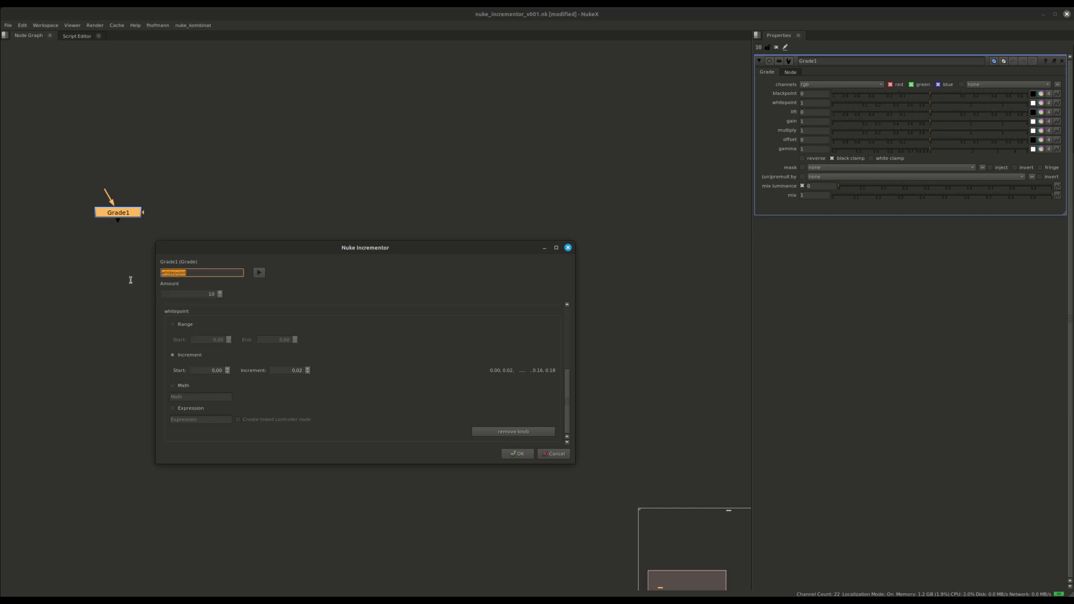
pyautogui.write('add')
pyautogui.click(182, 279)
pyautogui.click(259, 272)
pyautogui.scroll(-5, 325, 338)
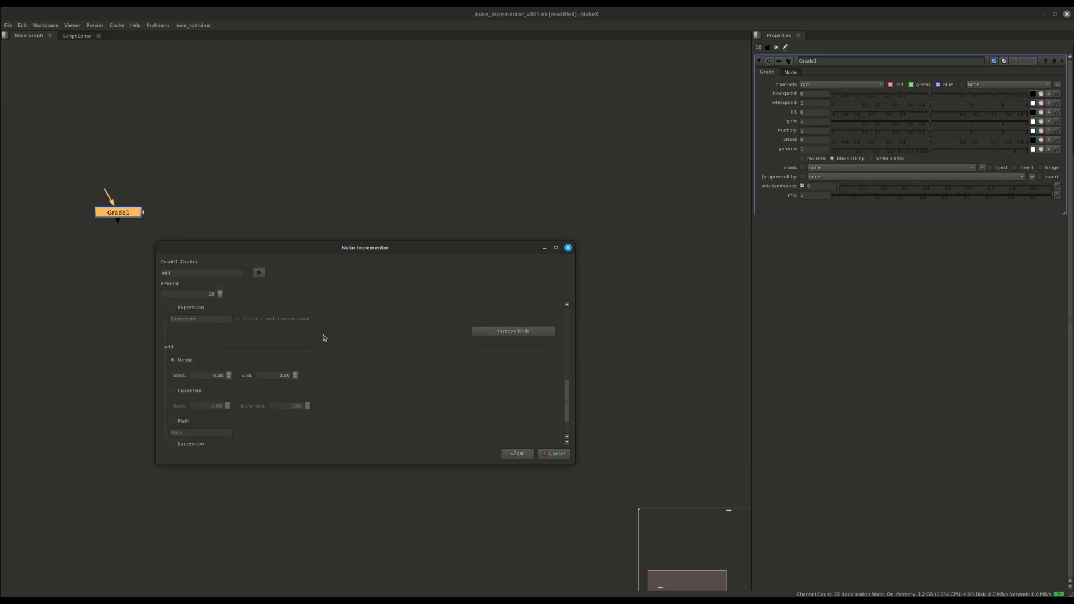
pyautogui.click(173, 385)
pyautogui.click(187, 397)
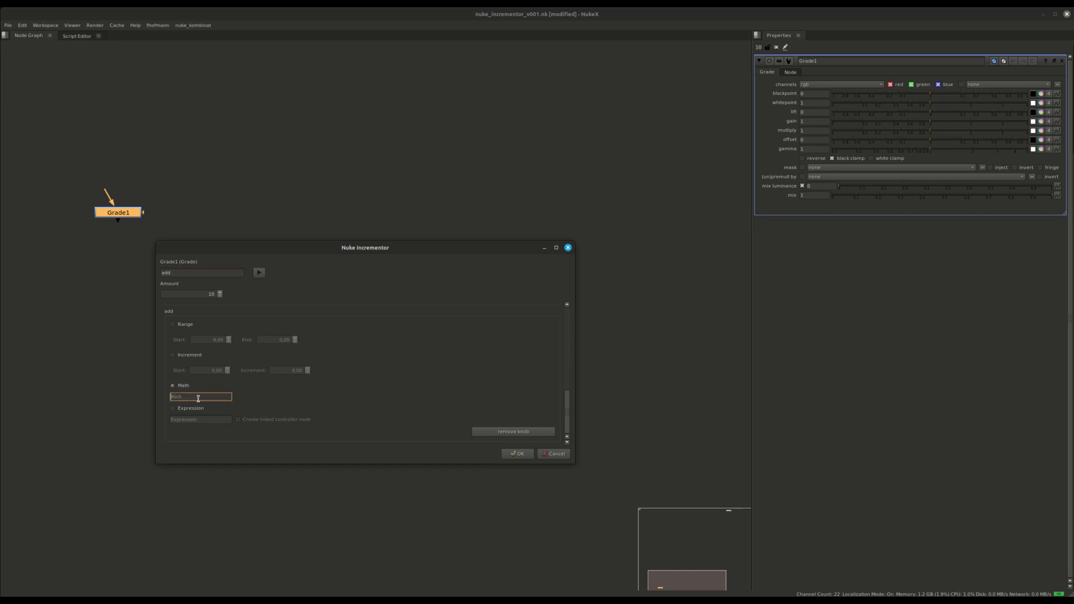
# Try Math expressions for add such as 5*5, i*5 and i*84.
pyautogui.write('5')
pyautogui.write('m')
pyautogui.press('BackSpace')
pyautogui.press('BackSpace')
pyautogui.write('*5')
pyautogui.moveTo(188, 397); pyautogui.dragTo(115, 397)
pyautogui.click(186, 396)
pyautogui.hotkey('ctrl', 'a')
pyautogui.write('i')
pyautogui.write('*5')
pyautogui.moveTo(183, 399); pyautogui.dragTo(168, 398)
pyautogui.press('BackSpace')
pyautogui.write('i*i')
pyautogui.press('BackSpace')
pyautogui.write('84')
# Set add's Math expression to i*0.2, previewing 0.20 through 2.00.
pyautogui.hotkey('ctrl', 'a')
pyautogui.click(182, 397)
pyautogui.moveTo(182, 397); pyautogui.dragTo(123, 391)
pyautogui.write('i%')
pyautogui.write('2')
pyautogui.moveTo(184, 396); pyautogui.dragTo(108, 392)
pyautogui.write('i80.2')
pyautogui.press('BackSpace')
pyautogui.write('*')
# Add gamma as another knob to increment.
pyautogui.moveTo(198, 273); pyautogui.dragTo(95, 269)
pyautogui.write('gamma')
pyautogui.click(165, 280)
pyautogui.click(259, 273)
# Set gamma to Expression mode with demo_controller.demo_value.
pyautogui.scroll(-5, 360, 366)
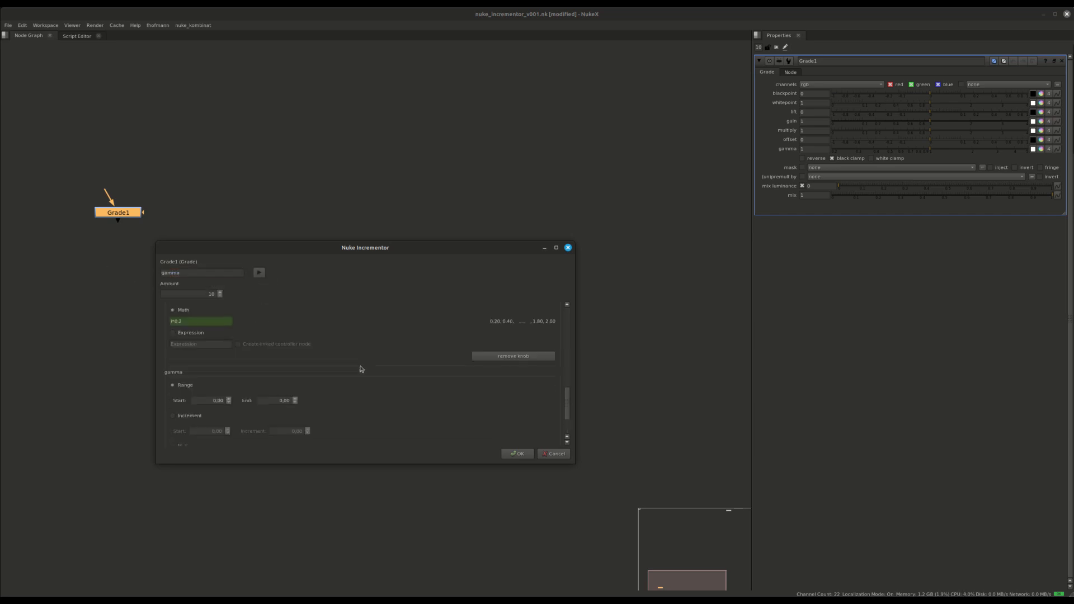
pyautogui.click(189, 408)
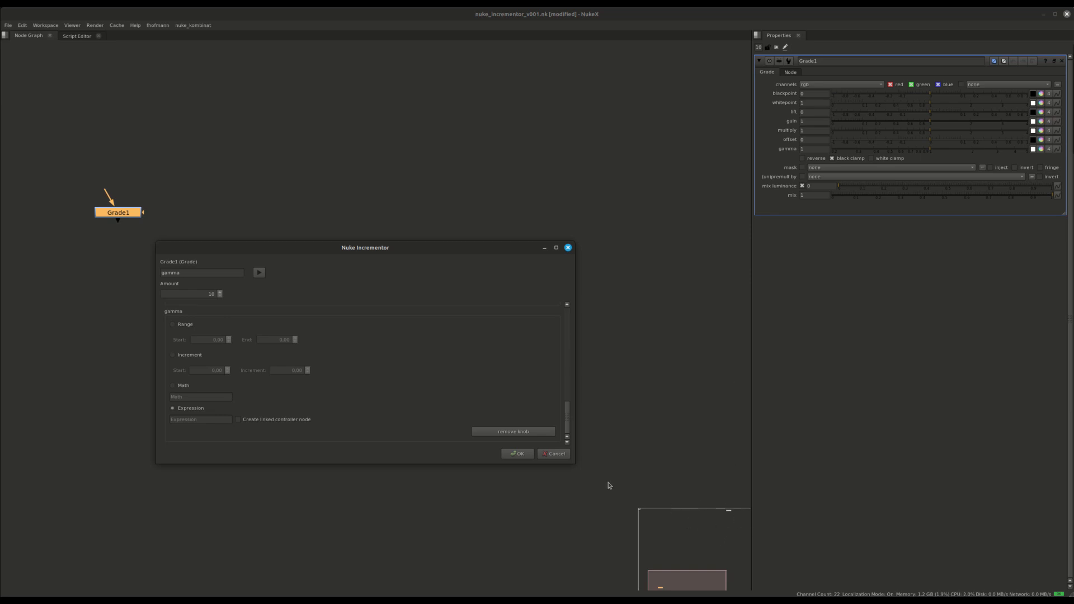
pyautogui.click(182, 420)
pyautogui.write('dem')
pyautogui.write('o_contro')
pyautogui.write('ller.demo_val')
# Lower blackpoint's range end to 4.00 and enlarge the Incrementor window.
pyautogui.scroll(10, 297, 389)
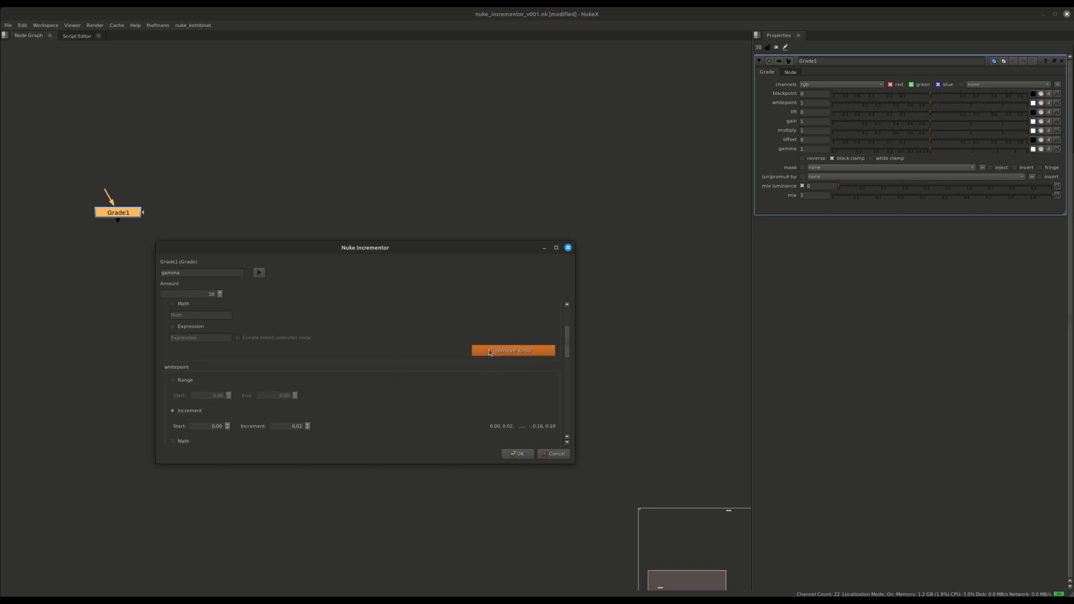
pyautogui.scroll(3, 296, 333)
pyautogui.scroll(-1, 295, 332)
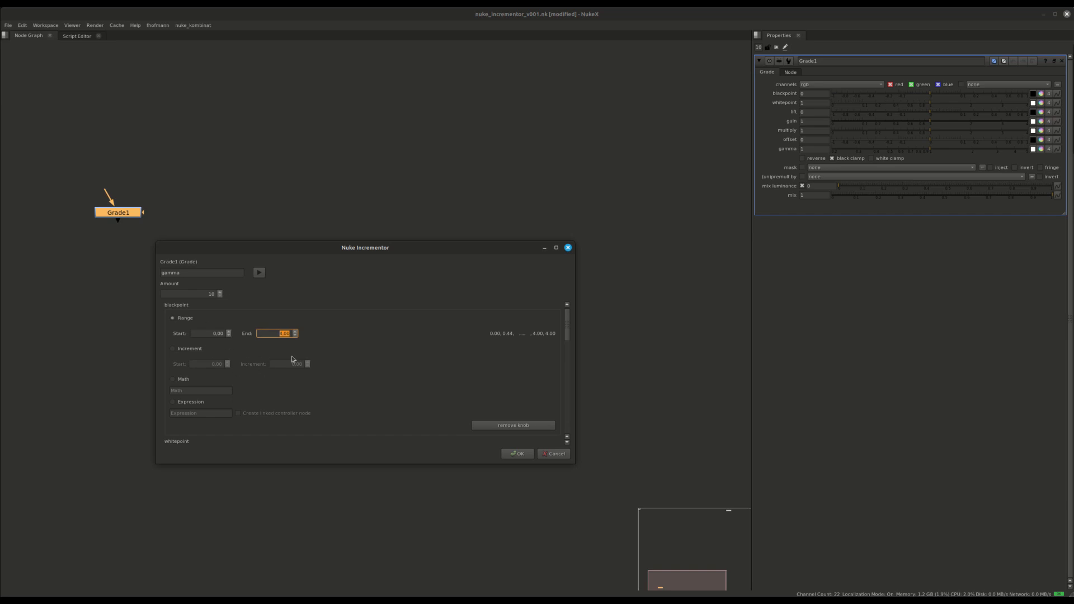
pyautogui.scroll(-10, 302, 362)
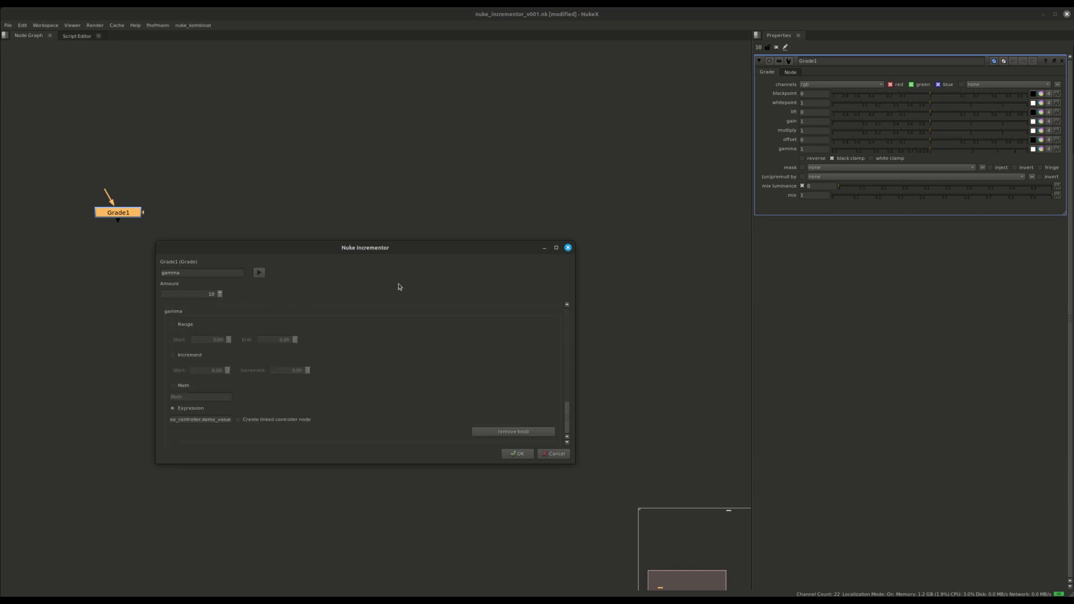
pyautogui.moveTo(377, 242); pyautogui.dragTo(595, 102)
# Review the blackpoint, whitepoint and add settings and move the window lower left.
pyautogui.scroll(10, 576, 250)
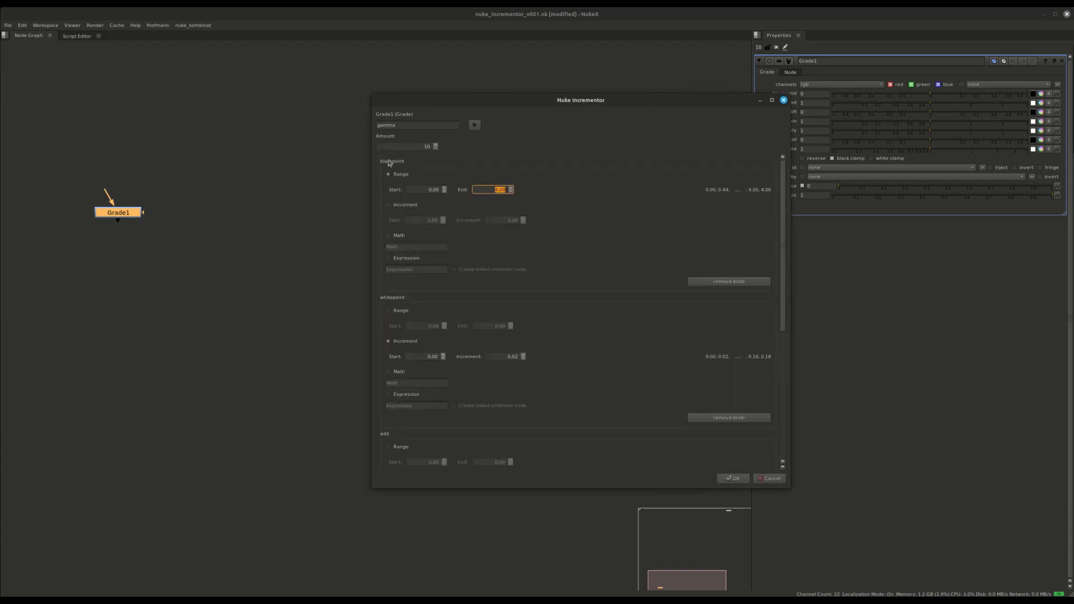
pyautogui.scroll(-5, 468, 314)
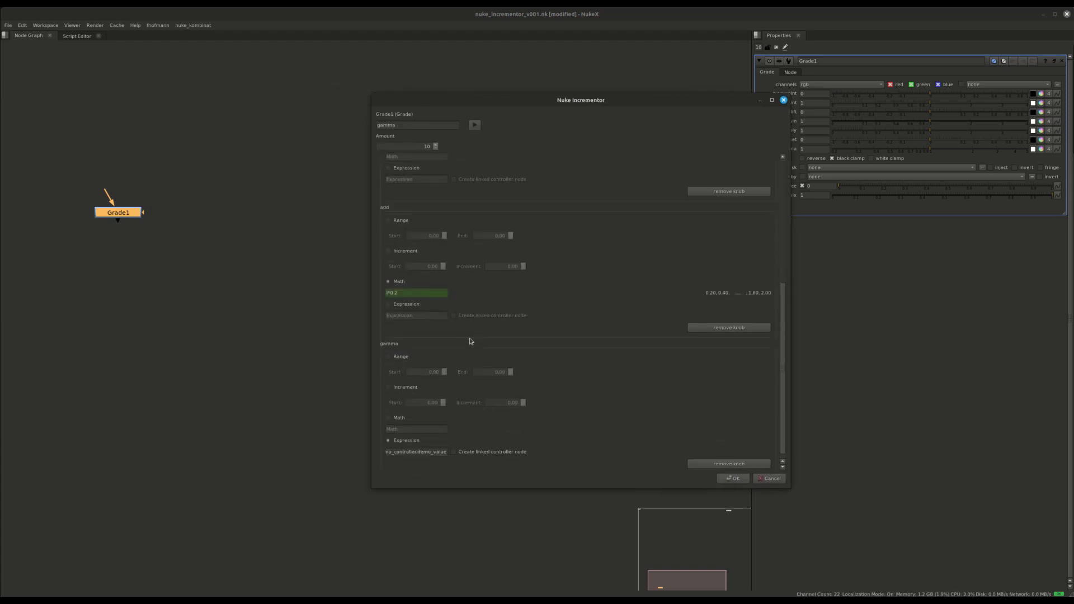
pyautogui.scroll(5, 403, 350)
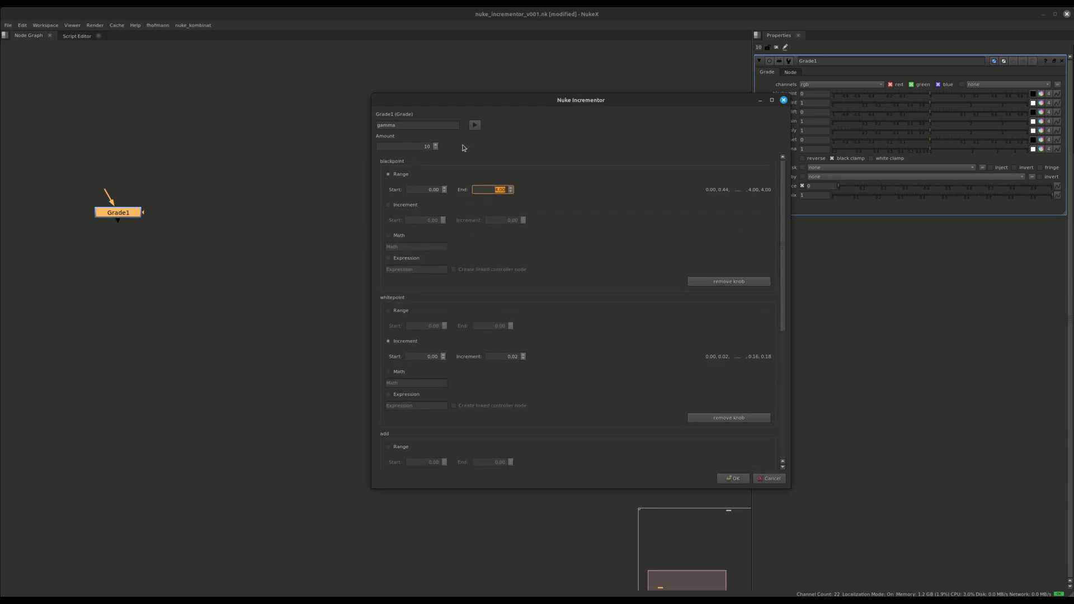
pyautogui.moveTo(568, 99); pyautogui.dragTo(328, 183)
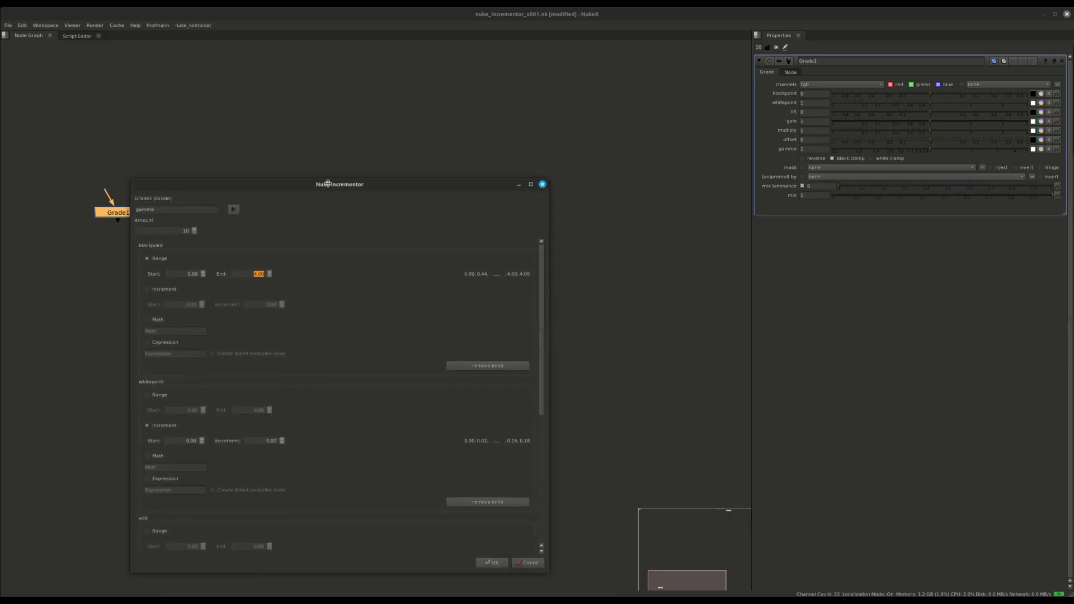
# Apply the Incrementor to create Grade2 through Grade10.
pyautogui.click(491, 562)
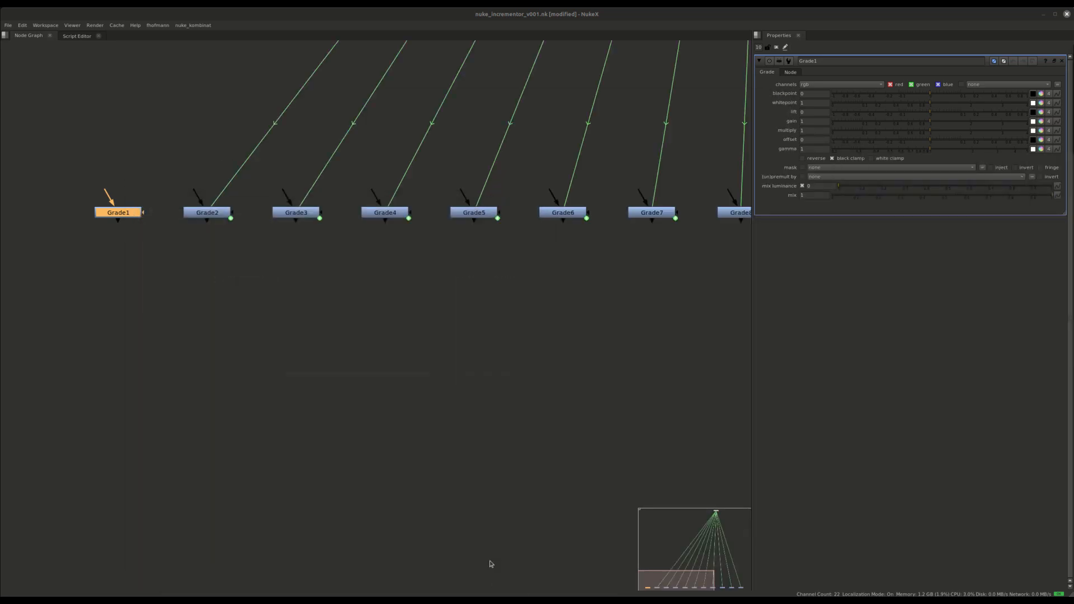
pyautogui.scroll(-5, 344, 345)
pyautogui.scroll(4, 285, 296)
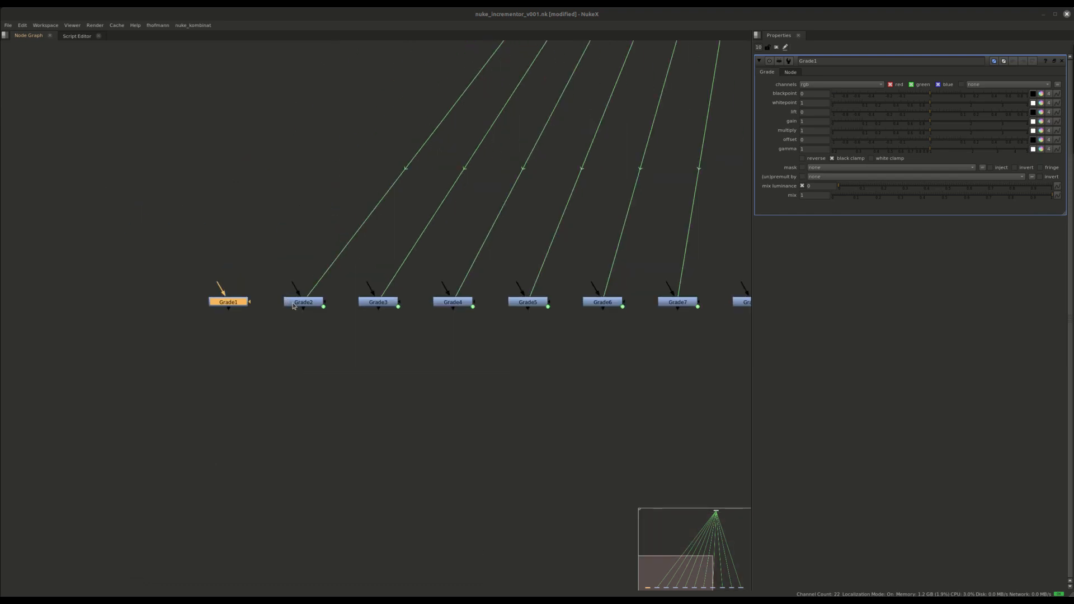
# Compare Grade2–Grade5 values, e.g. Grade5 blackpoint 1.33, whitepoint 0.06, offset 0.8.
pyautogui.doubleClick(293, 306)
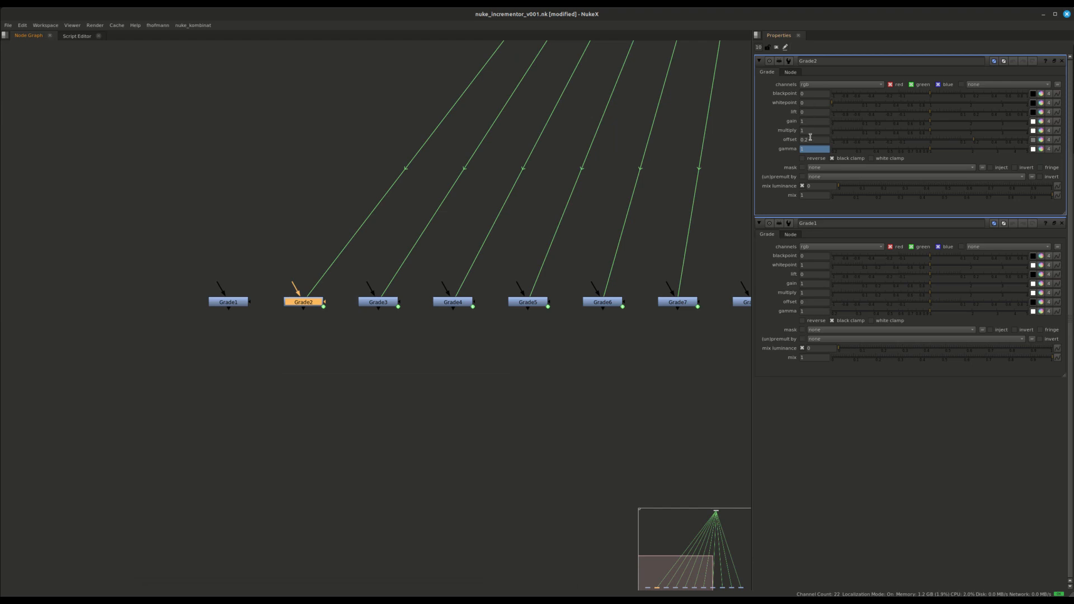
pyautogui.doubleClick(385, 303)
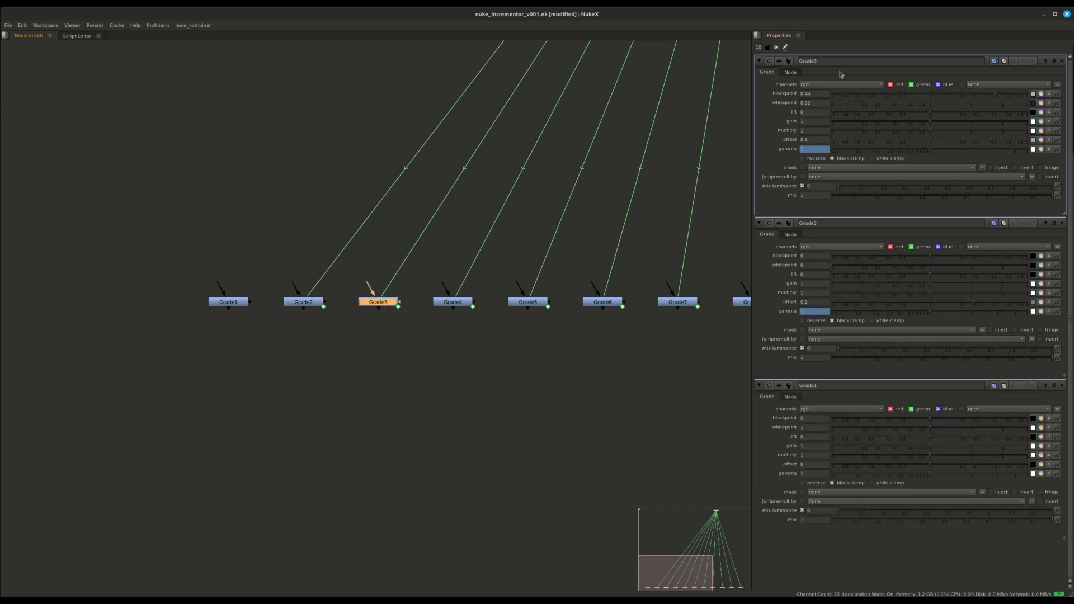
pyautogui.doubleClick(463, 306)
pyautogui.doubleClick(546, 310)
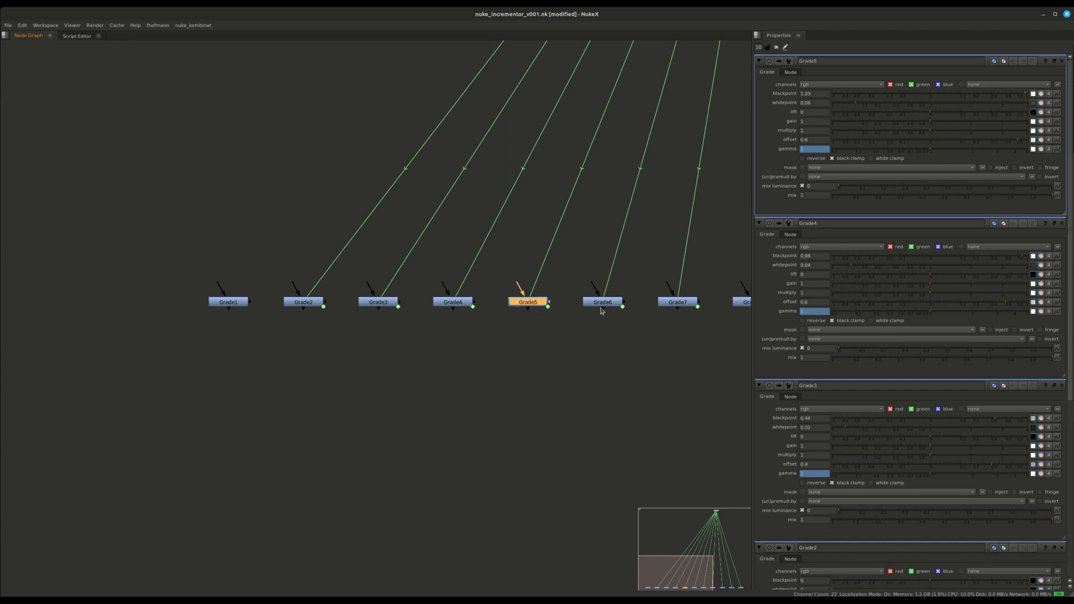
pyautogui.moveTo(602, 312); pyautogui.dragTo(427, 315, button='middle')
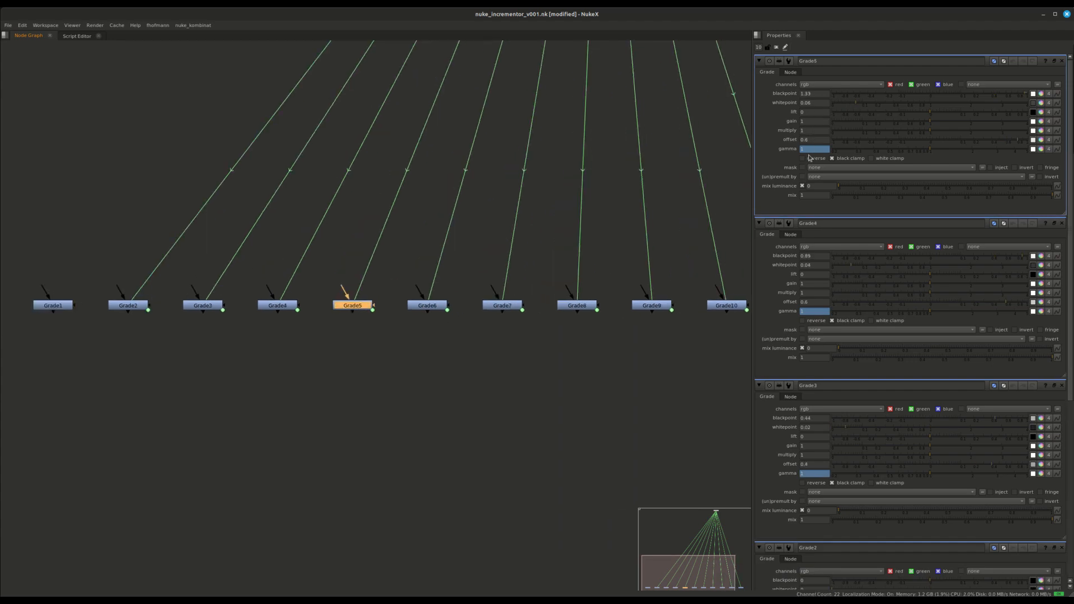
pyautogui.scroll(-5, 490, 328)
pyautogui.scroll(5, 516, 173)
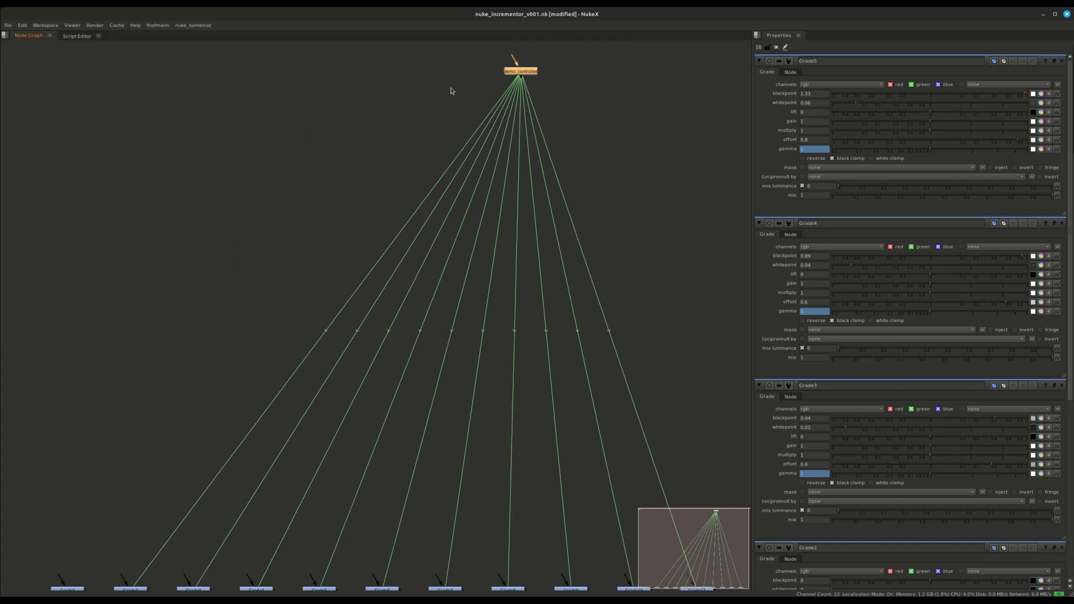
# Move demo_controller down, test its value at 0.67, set it to 1, then close it.
pyautogui.moveTo(526, 73); pyautogui.dragTo(355, 174)
pyautogui.doubleClick(350, 172)
pyautogui.moveTo(694, 61); pyautogui.dragTo(570, 56)
pyautogui.moveTo(558, 99); pyautogui.dragTo(601, 110)
pyautogui.scroll(-5, 556, 329)
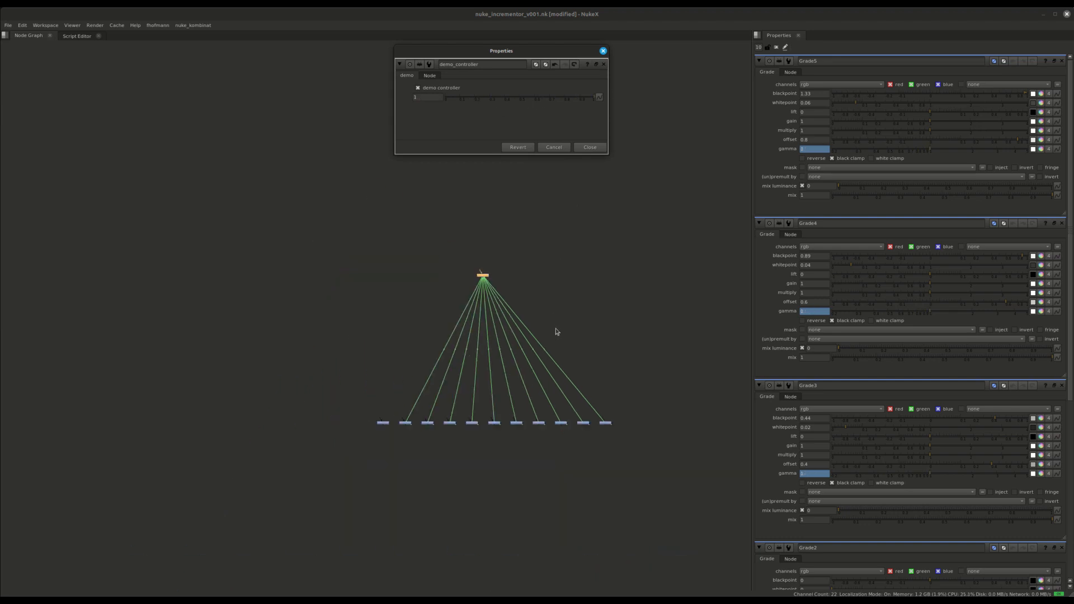
pyautogui.scroll(4, 554, 386)
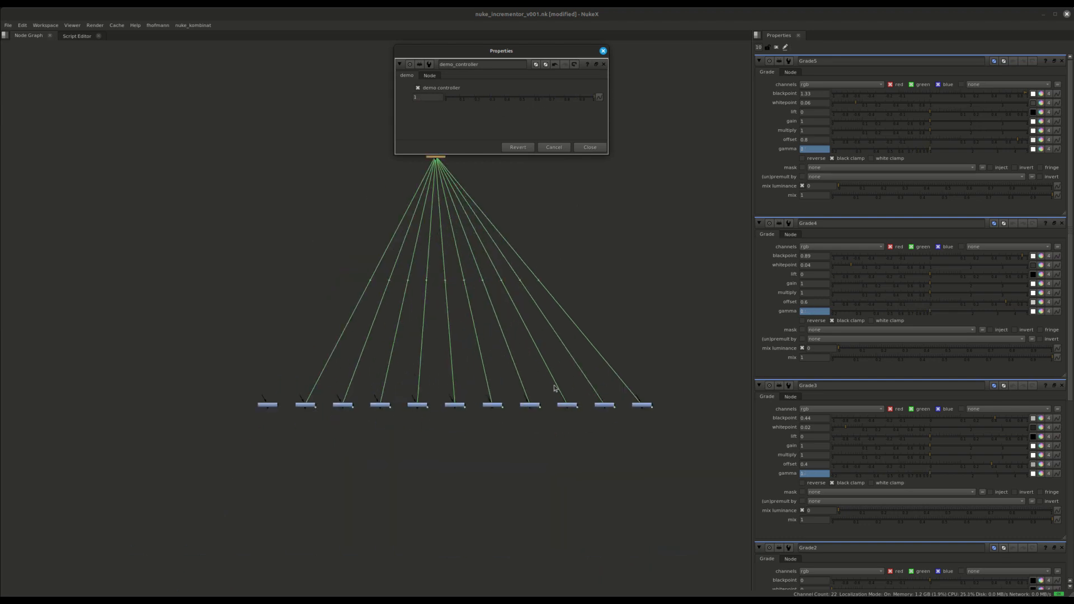
pyautogui.click(593, 150)
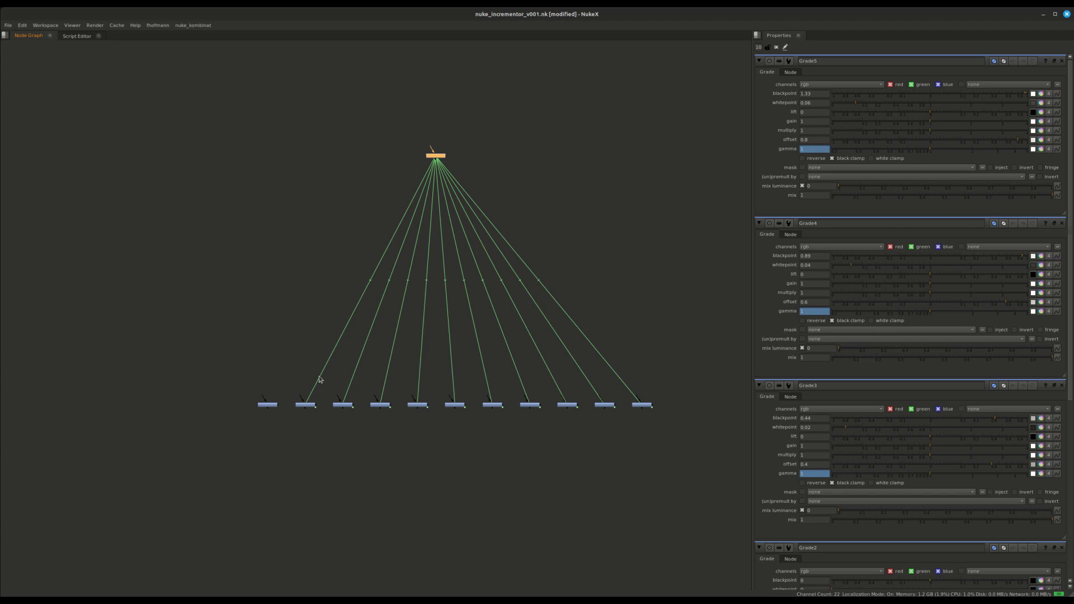
# Delete the Grade nodes and create a FrameHold1 node.
pyautogui.moveTo(278, 380); pyautogui.dragTo(725, 451)
pyautogui.press('Delete')
pyautogui.moveTo(304, 456); pyautogui.dragTo(307, 396, button='middle')
pyautogui.press('Tab')
pyautogui.write('frma')
pyautogui.press('BackSpace')
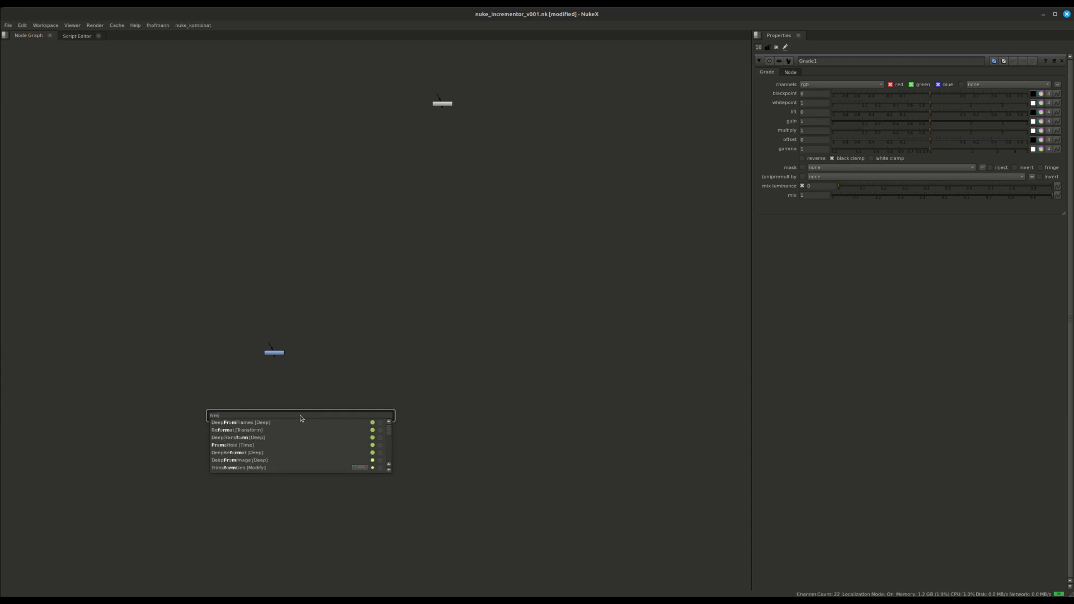
pyautogui.write('ame')
pyautogui.press('Down')
pyautogui.press('Return')
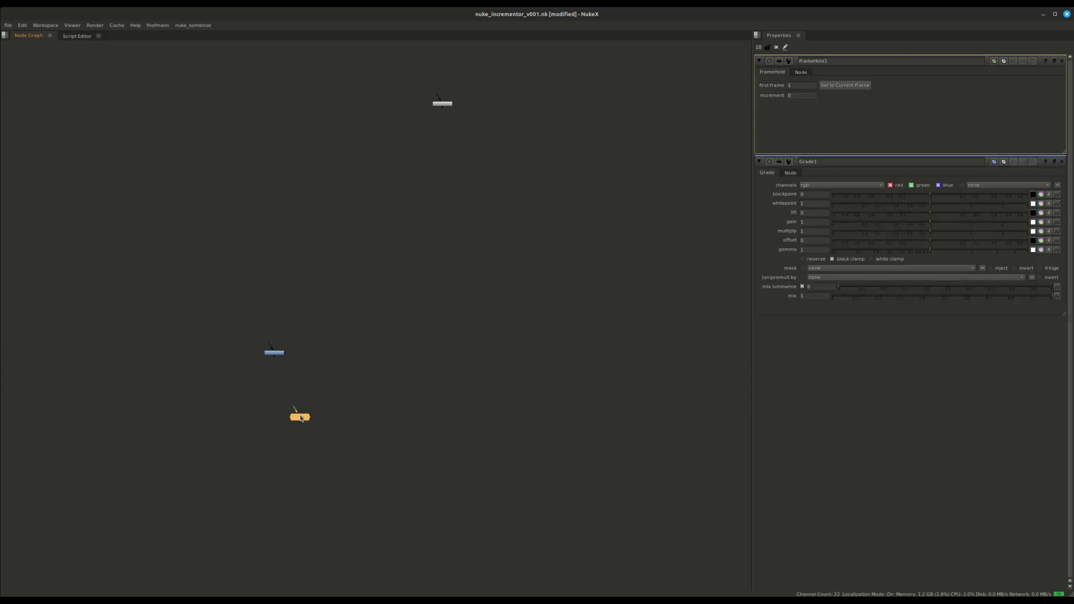
pyautogui.moveTo(303, 418); pyautogui.dragTo(233, 404)
# Try the Incrementor on FrameHold1, then cancel and check its first frame value.
pyautogui.click(157, 25)
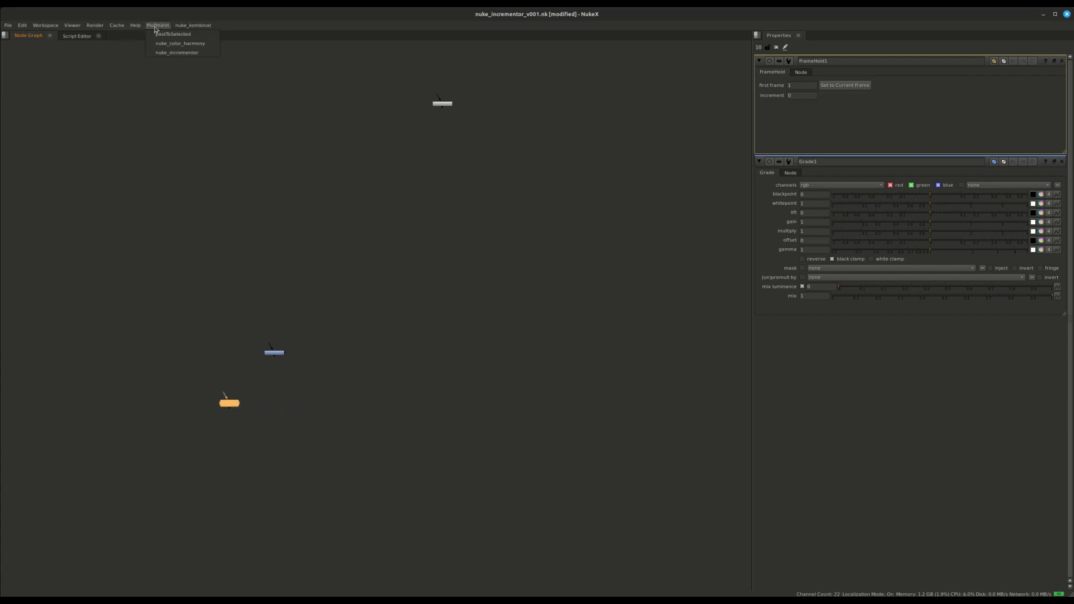
pyautogui.click(166, 53)
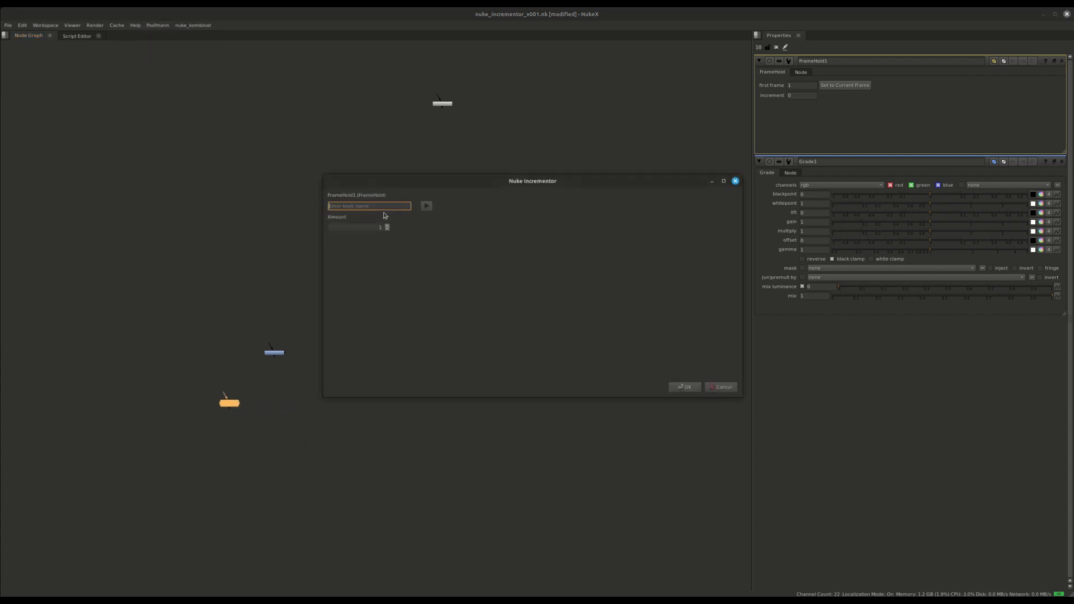
pyautogui.write('f')
pyautogui.click(367, 216)
pyautogui.press('Return')
pyautogui.click(800, 85)
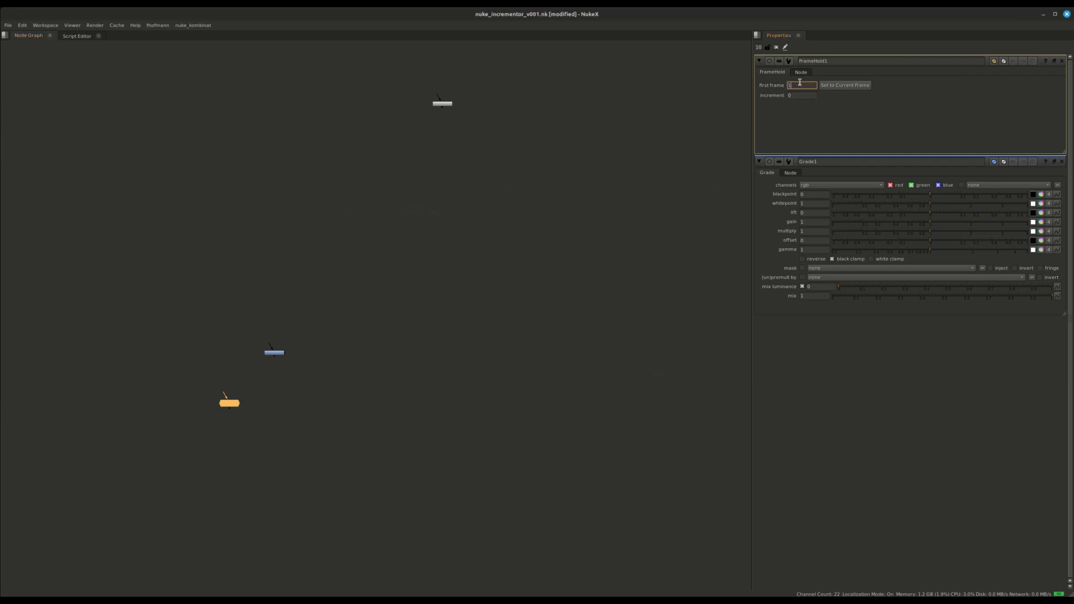
pyautogui.click(839, 132)
# Relaunch the Incrementor with firstFrame in Increment mode, starting at 1001, step 1.
pyautogui.click(158, 25)
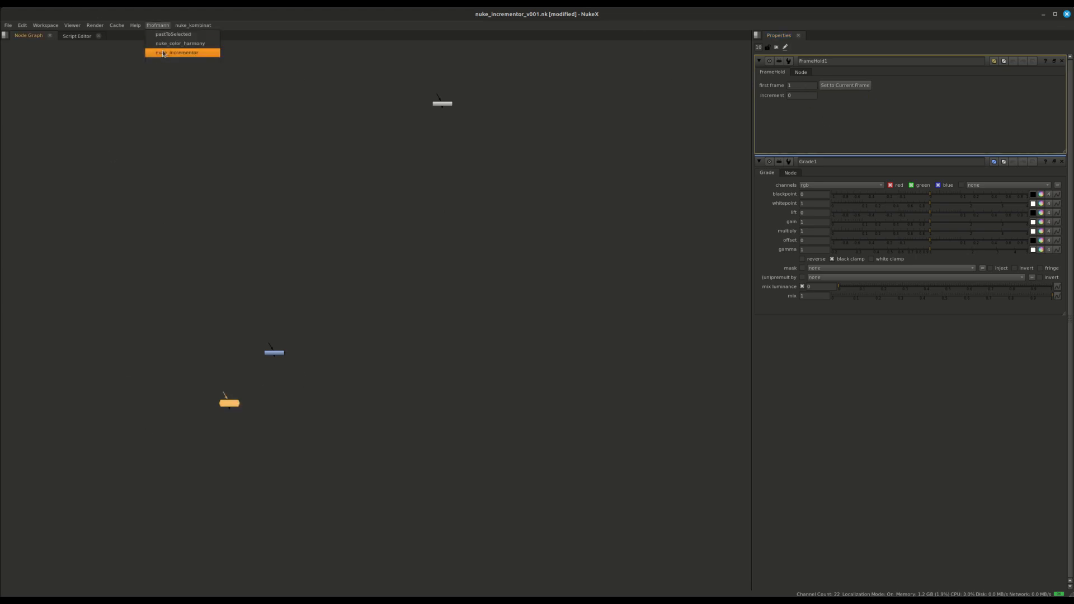
pyautogui.click(160, 52)
pyautogui.write('firstFrame')
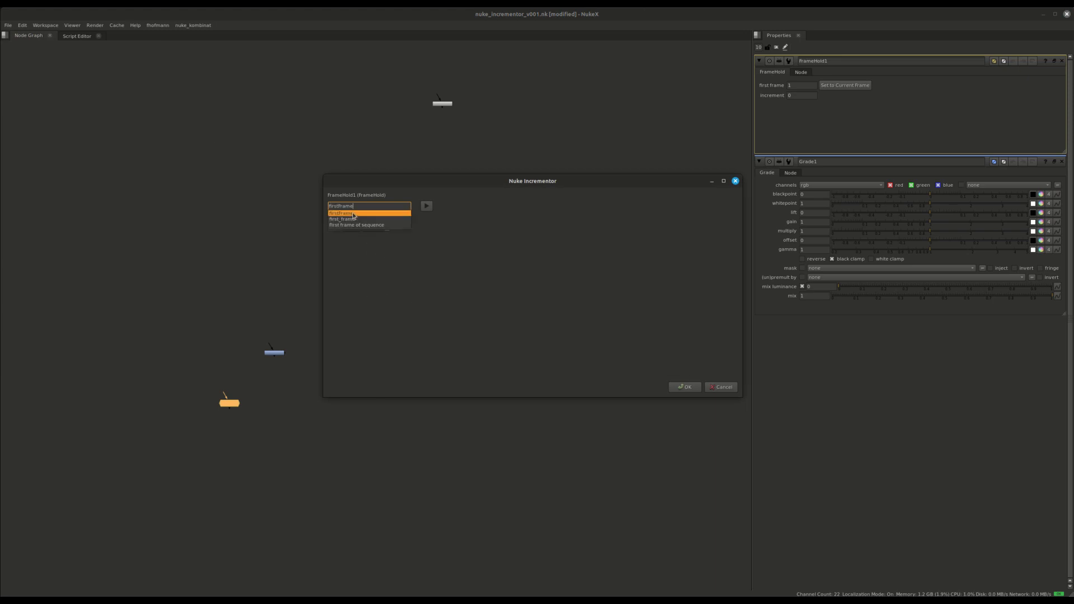
pyautogui.click(354, 216)
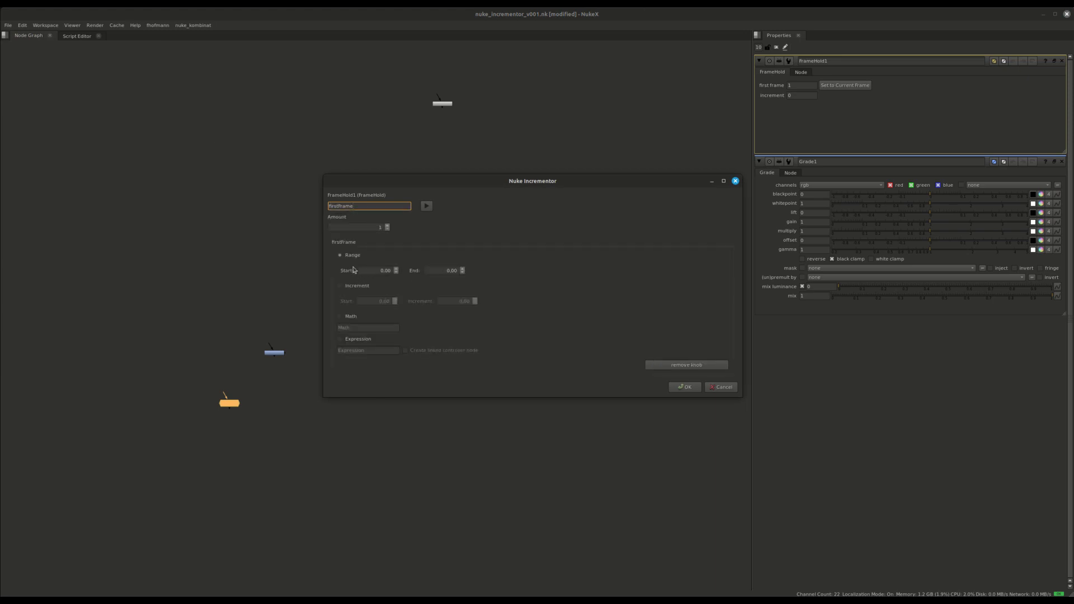
pyautogui.click(351, 286)
pyautogui.click(363, 301)
pyautogui.write('01')
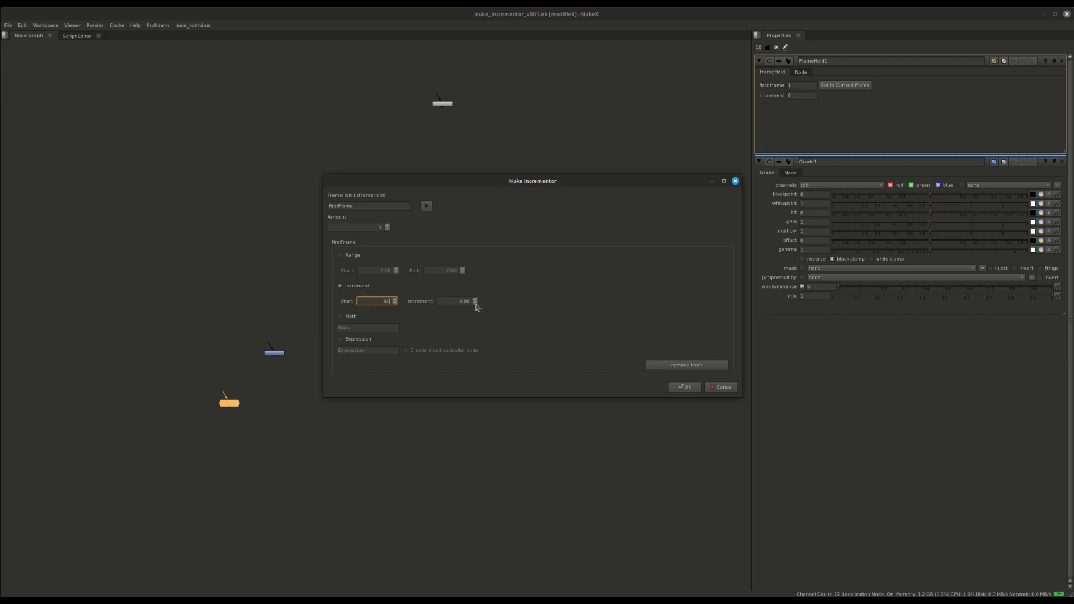
pyautogui.write('001')
pyautogui.press('Tab')
pyautogui.write('1')
# Set the copy Amount to 99 and create the FrameHold copies.
pyautogui.click(376, 227)
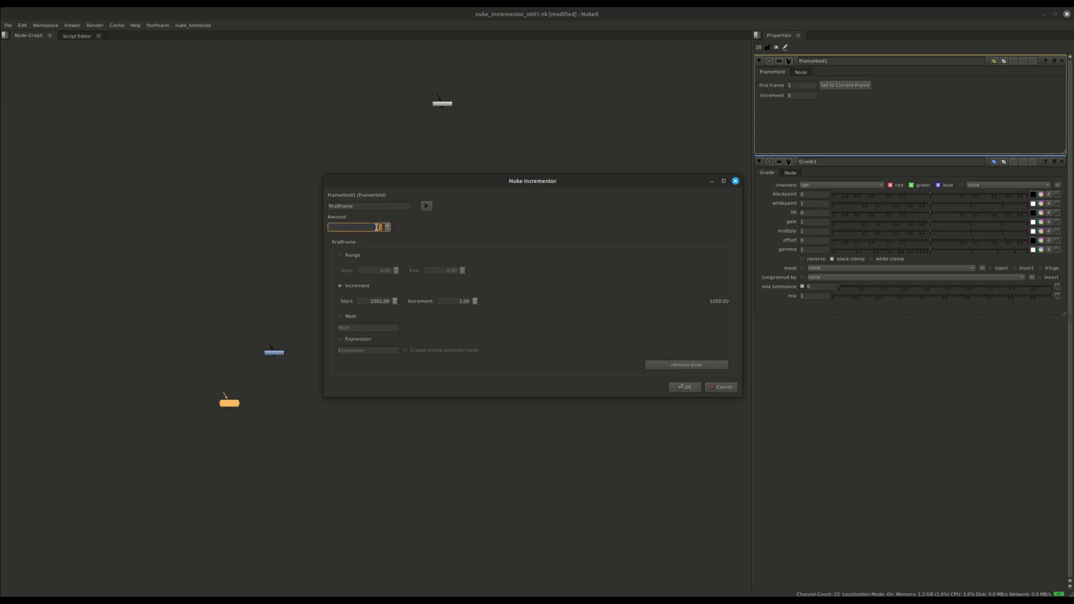
pyautogui.write('10')
pyautogui.click(371, 226)
pyautogui.write('10')
pyautogui.moveTo(447, 183); pyautogui.dragTo(250, 98)
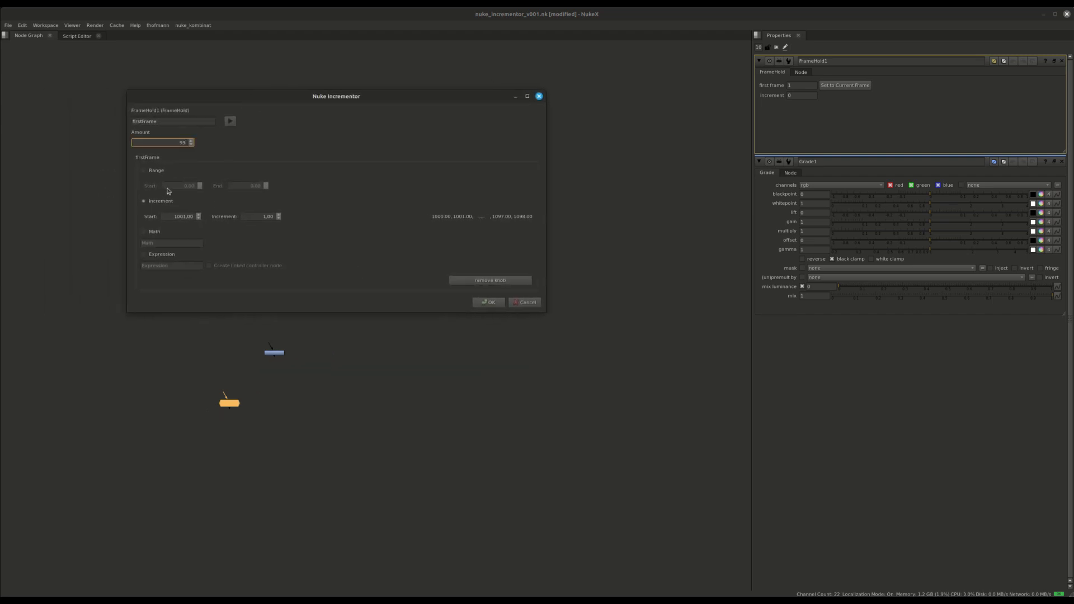
pyautogui.click(488, 302)
# Check the first frame of FrameHold81 and FrameHold82 (1079 and 1080).
pyautogui.scroll(-5, 448, 316)
pyautogui.scroll(6, 672, 321)
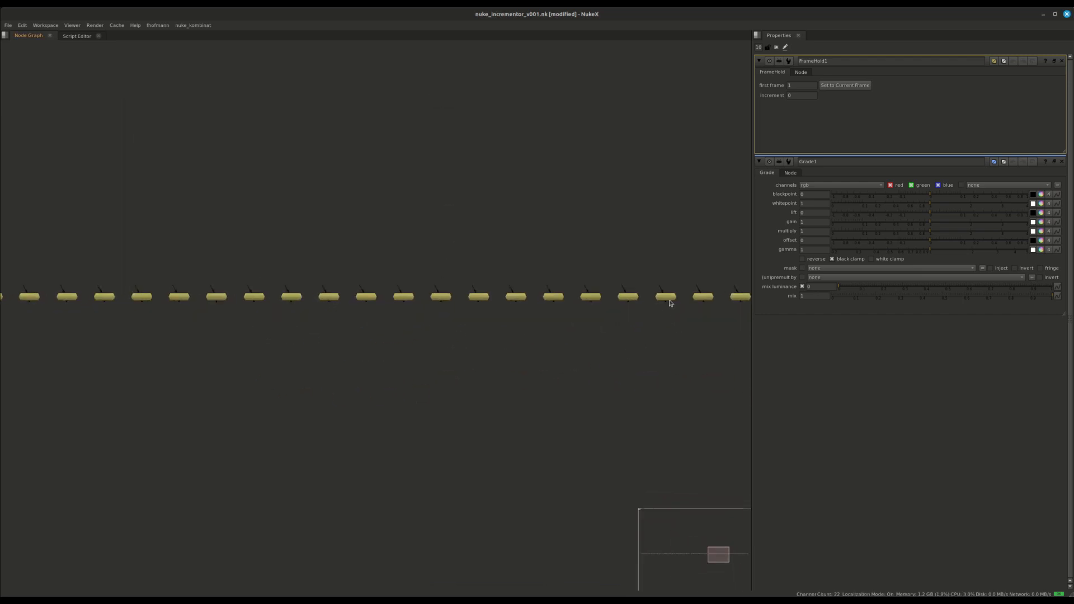
pyautogui.doubleClick(668, 298)
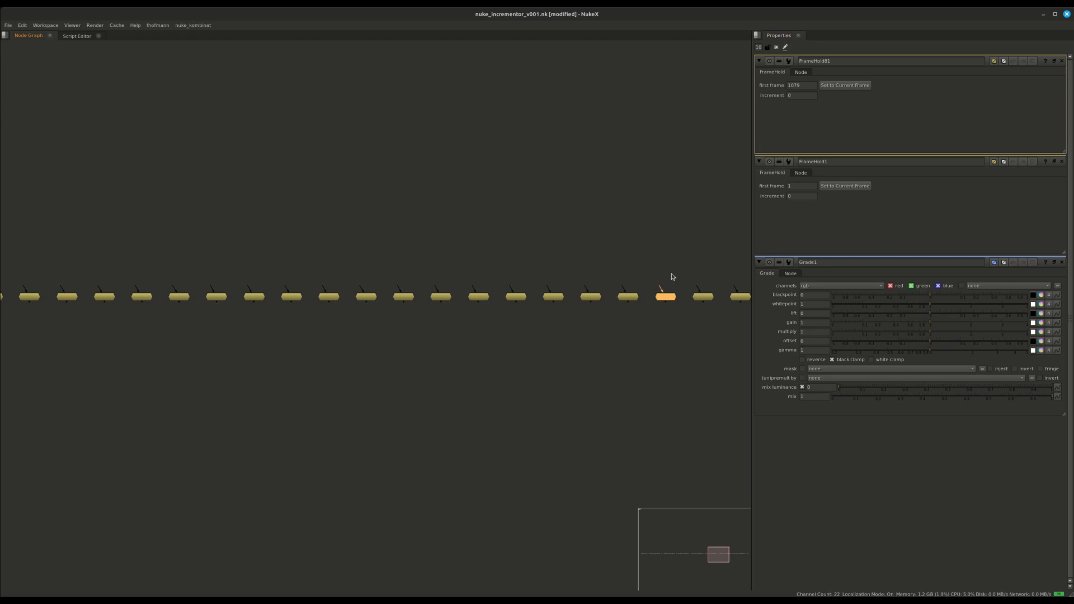
pyautogui.doubleClick(702, 297)
# Delete all the generated FrameHold copies, leaving only FrameHold1.
pyautogui.scroll(-6, 652, 279)
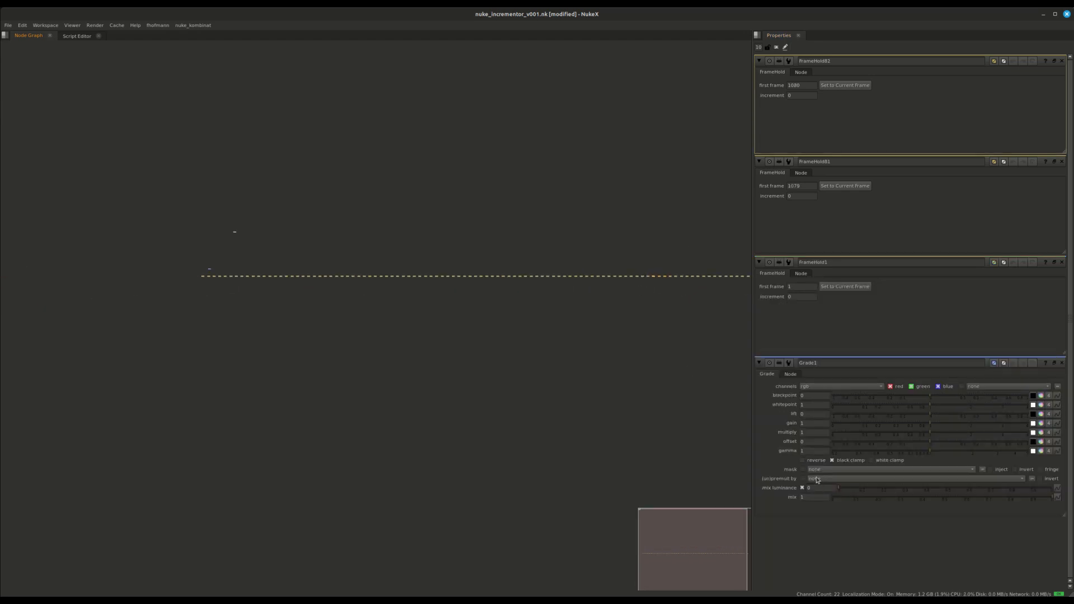
pyautogui.moveTo(552, 336); pyautogui.dragTo(451, 348, button='middle')
pyautogui.moveTo(670, 279); pyautogui.dragTo(105, 362)
pyautogui.press('Delete')
pyautogui.scroll(8, 70, 305)
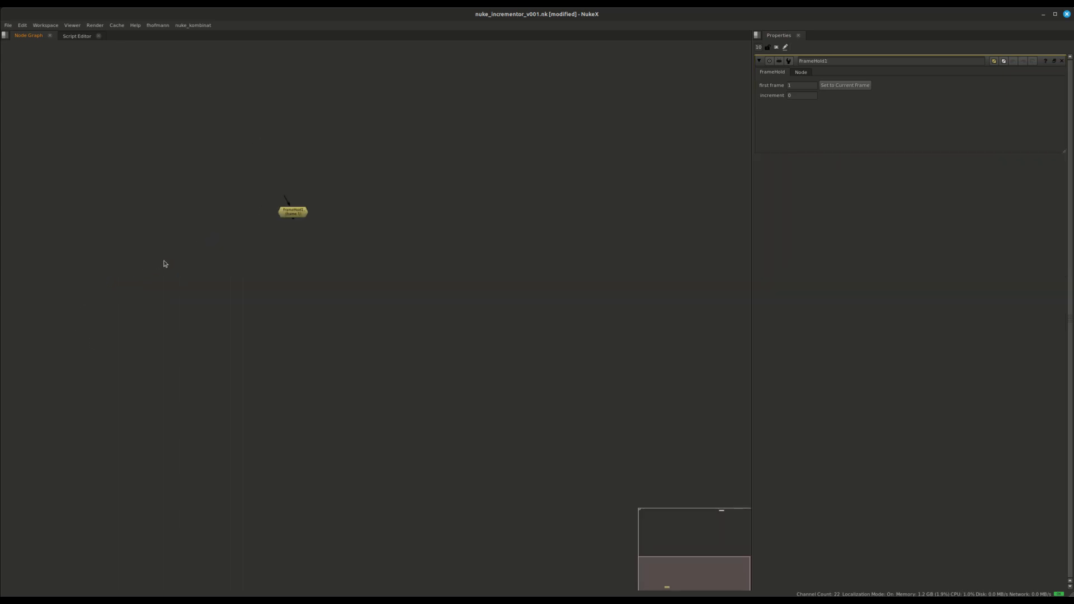
# Add a Kontrast node, Kontrast1, below FrameHold1 and select it.
pyautogui.click(203, 26)
pyautogui.click(469, 121)
pyautogui.click(203, 25)
pyautogui.moveTo(203, 48)
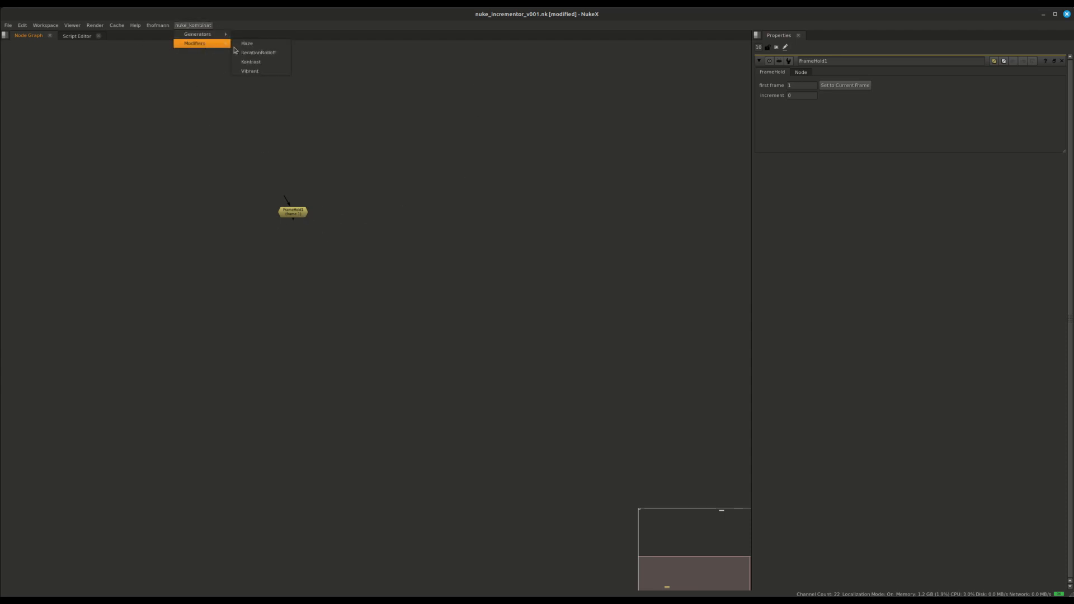
pyautogui.click(251, 61)
pyautogui.scroll(3, 289, 279)
pyautogui.click(264, 259)
# Launch Nuke Incrementor for Kontrast1, browse knob-name suggestions, then cancel without creating nodes.
pyautogui.click(157, 25)
pyautogui.click(167, 62)
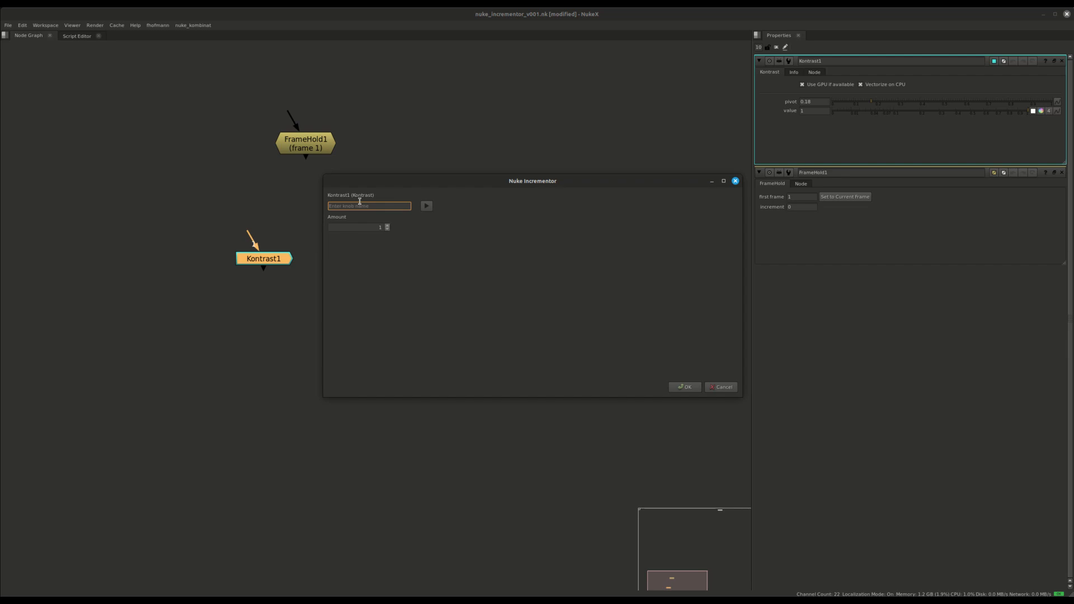
pyautogui.write('p')
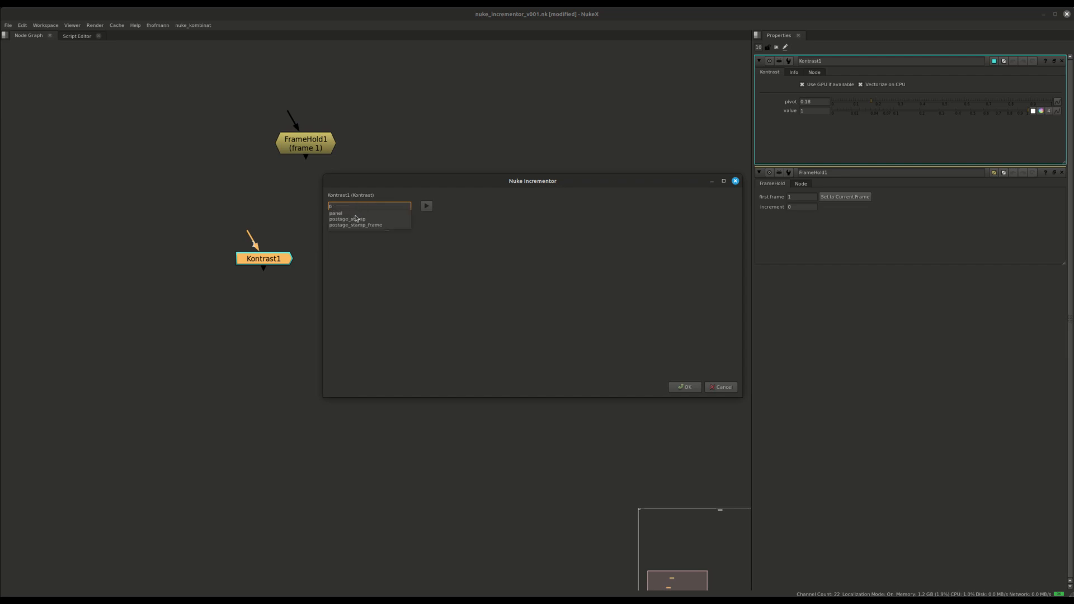
pyautogui.doubleClick(351, 207)
pyautogui.write('v')
pyautogui.click(354, 220)
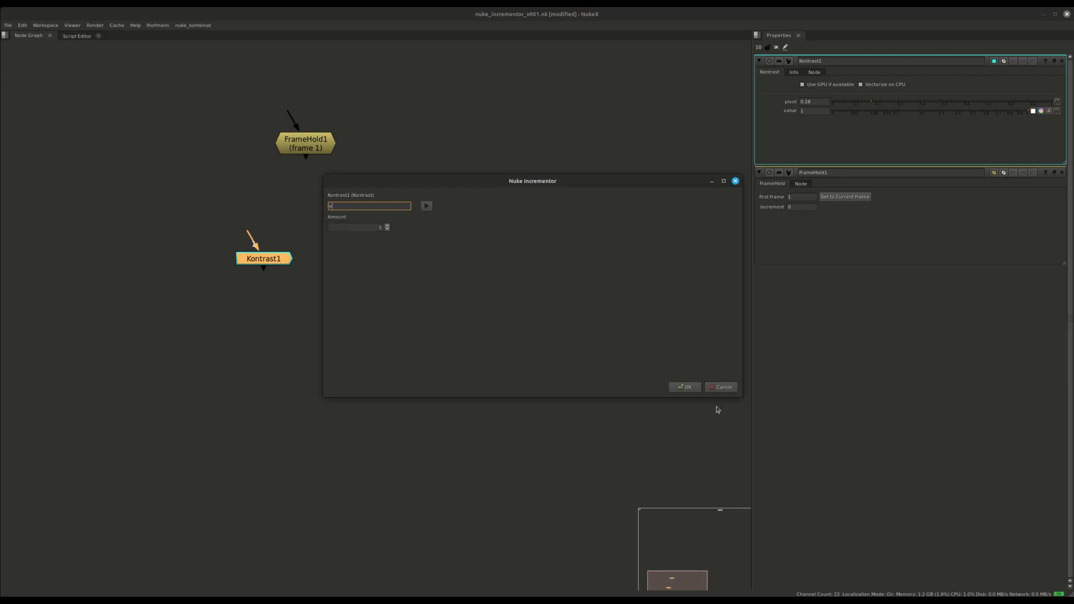
pyautogui.click(720, 389)
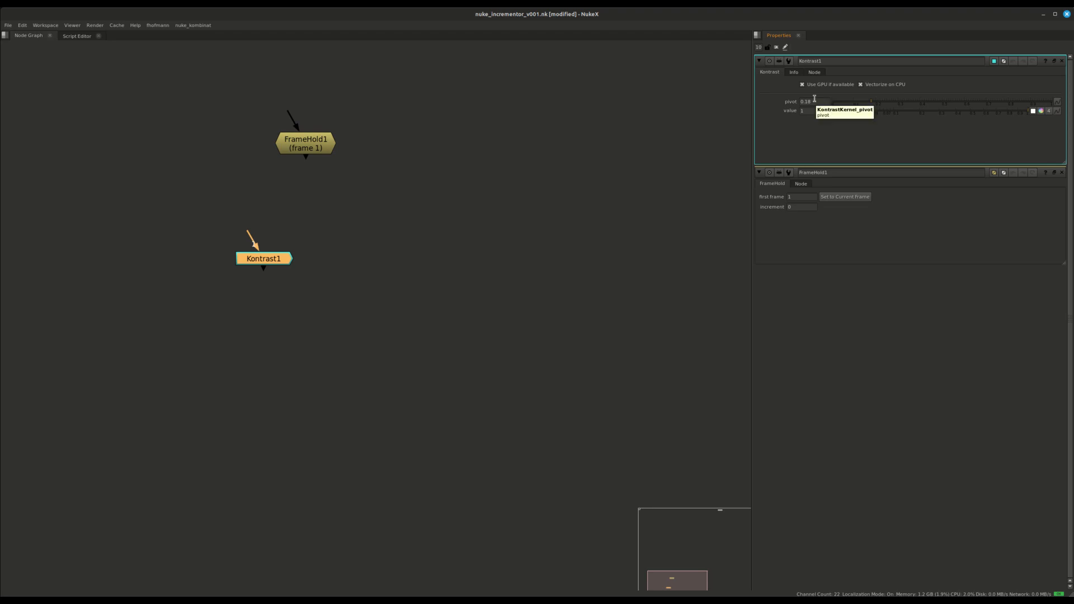
pyautogui.click(270, 273)
pyautogui.click(272, 262)
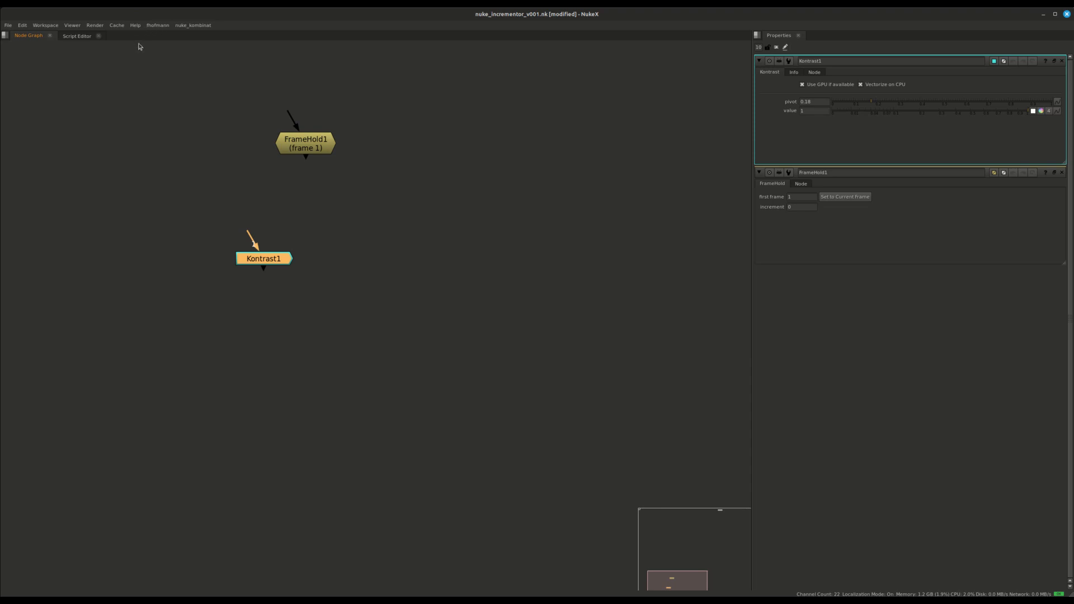
pyautogui.click(158, 26)
pyautogui.click(172, 52)
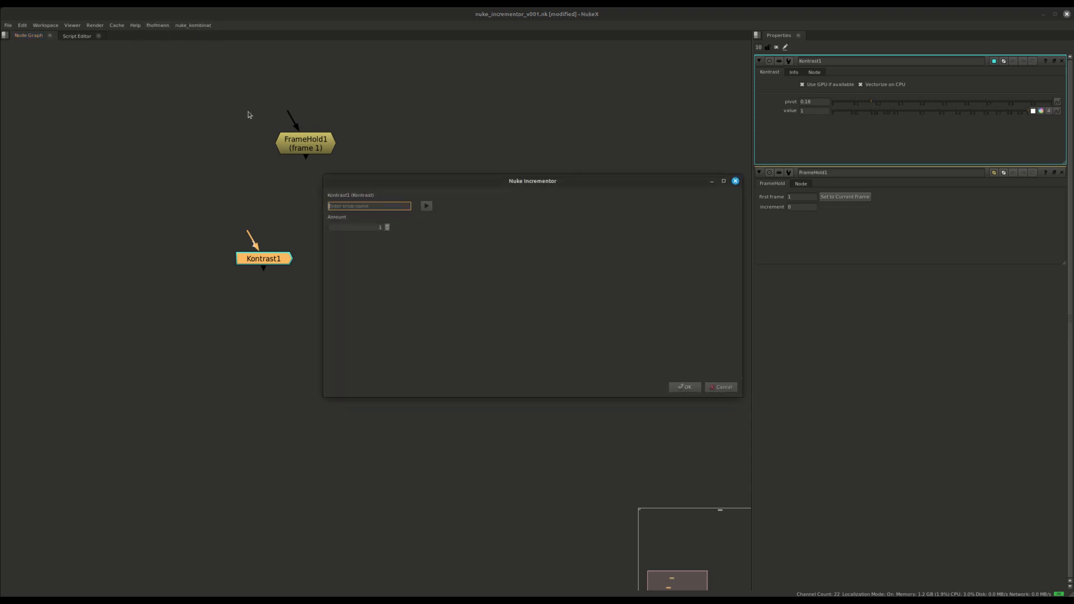
pyautogui.write('ko')
pyautogui.press('Down')
pyautogui.press('Down')
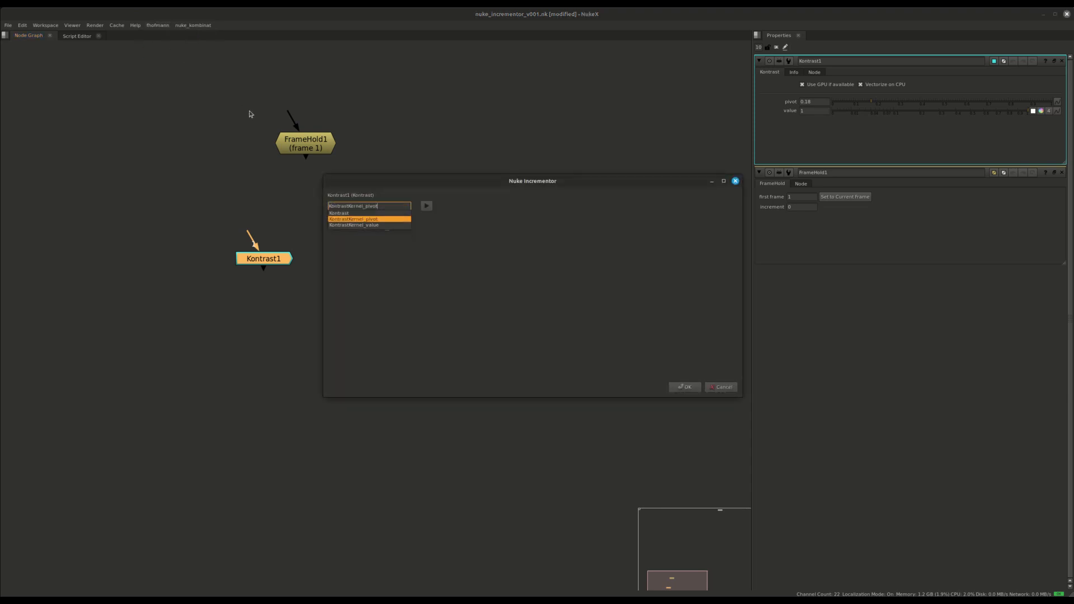
pyautogui.press('Return')
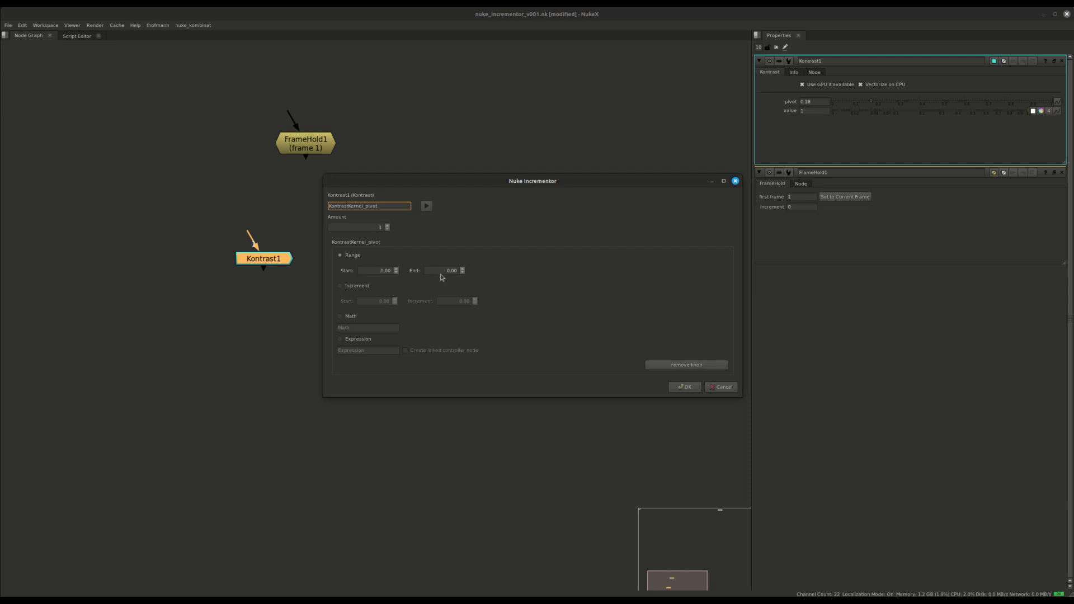
pyautogui.click(339, 286)
pyautogui.doubleClick(385, 301)
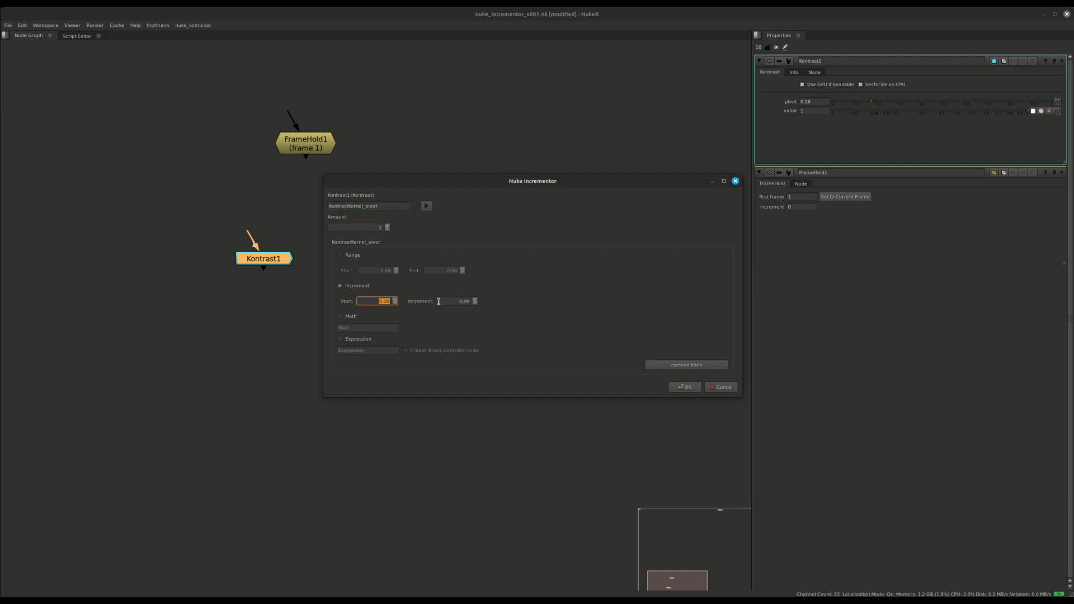
pyautogui.write('0')
pyautogui.click(467, 301)
pyautogui.click(364, 227)
pyautogui.scroll(5, 365, 228)
pyautogui.click(685, 386)
pyautogui.scroll(-5, 354, 283)
pyautogui.scroll(5, 331, 272)
pyautogui.scroll(1, 331, 273)
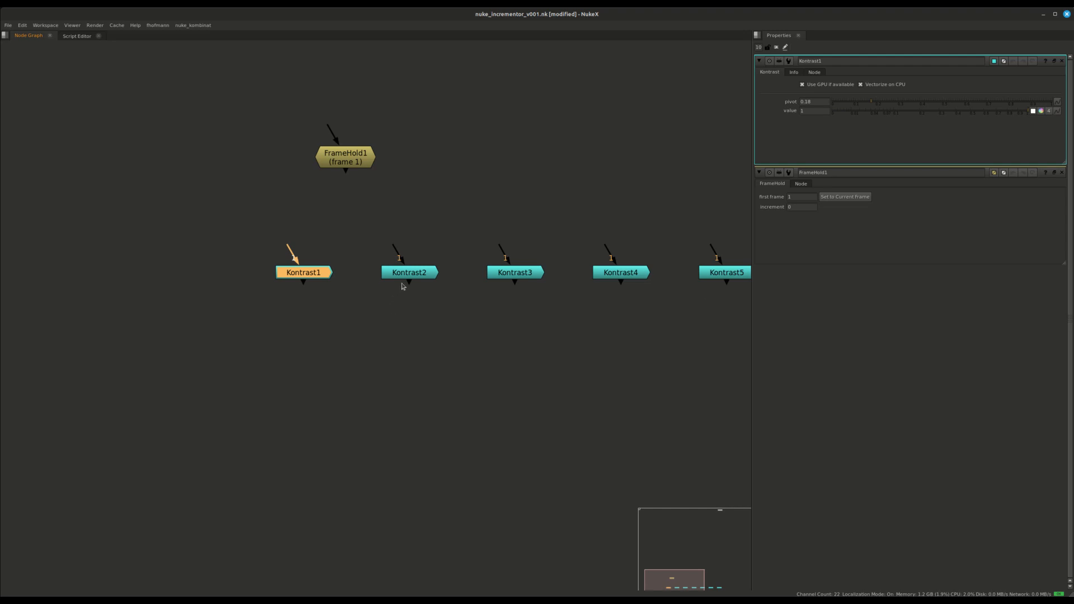
pyautogui.click(406, 277)
pyautogui.click(507, 276)
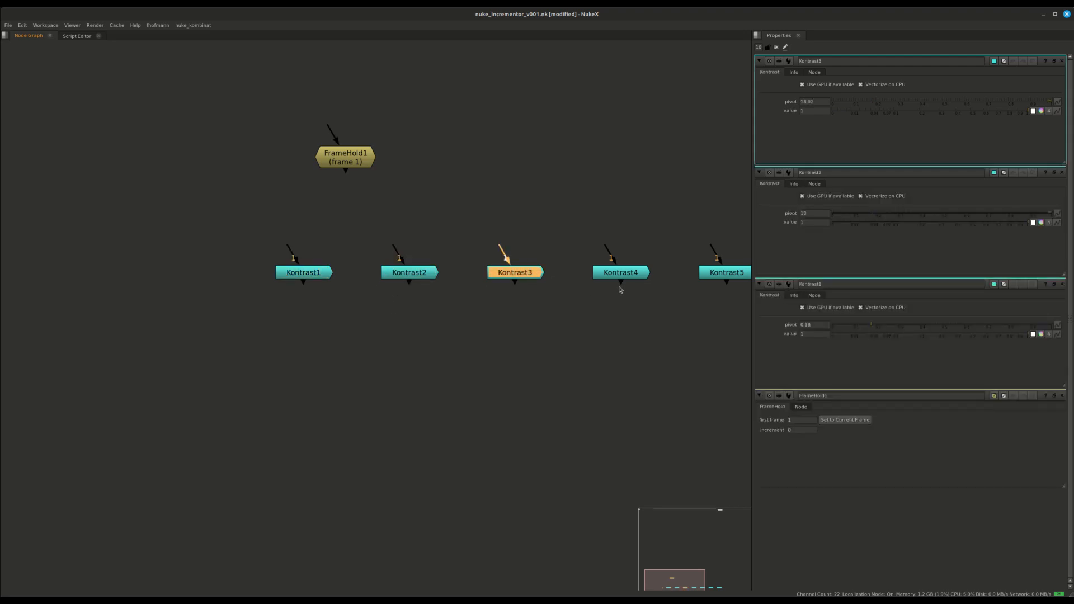
pyautogui.scroll(-5, 294, 264)
pyautogui.moveTo(234, 237); pyautogui.dragTo(694, 324)
pyautogui.click(611, 245)
pyautogui.moveTo(612, 245); pyautogui.dragTo(317, 324)
# Delete the old Kontrast copies and set Kontrast1's value to 1.4.
pyautogui.press('Delete')
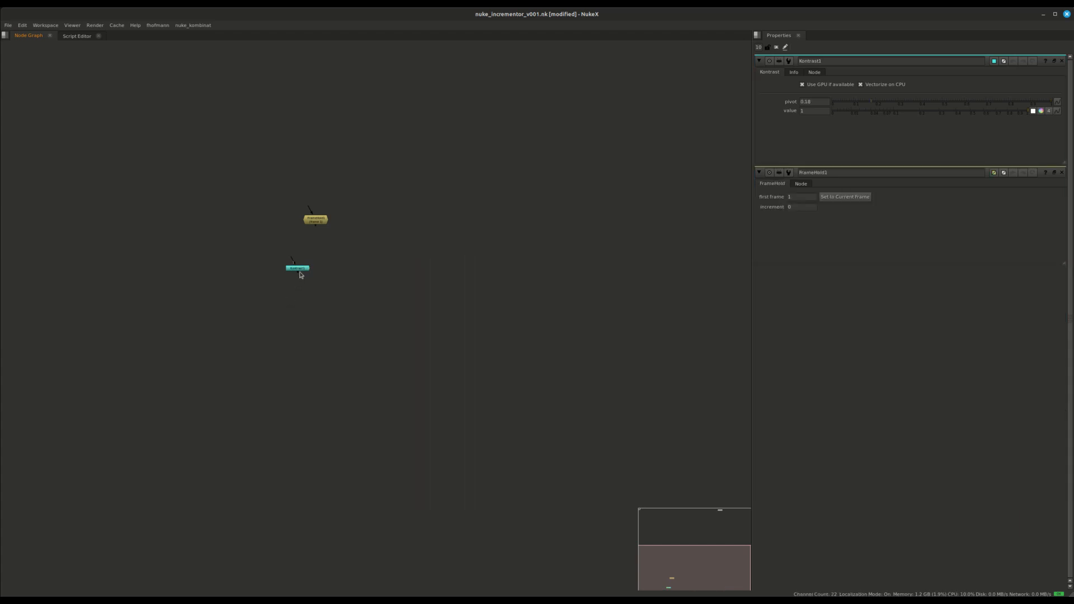
pyautogui.click(302, 269)
pyautogui.click(817, 111)
pyautogui.write('.4')
pyautogui.moveTo(379, 231); pyautogui.dragTo(237, 282)
# Run Nuke Incrementor on KontrastKernel_value with Range End 6 and Amount 5.
pyautogui.click(152, 27)
pyautogui.click(171, 52)
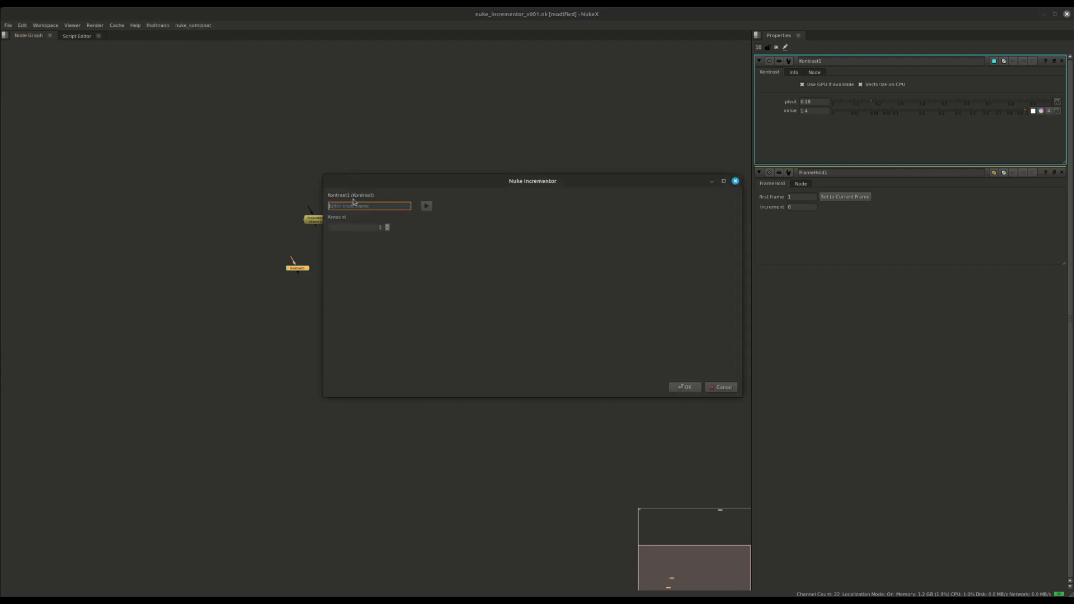
pyautogui.write('k')
pyautogui.click(354, 231)
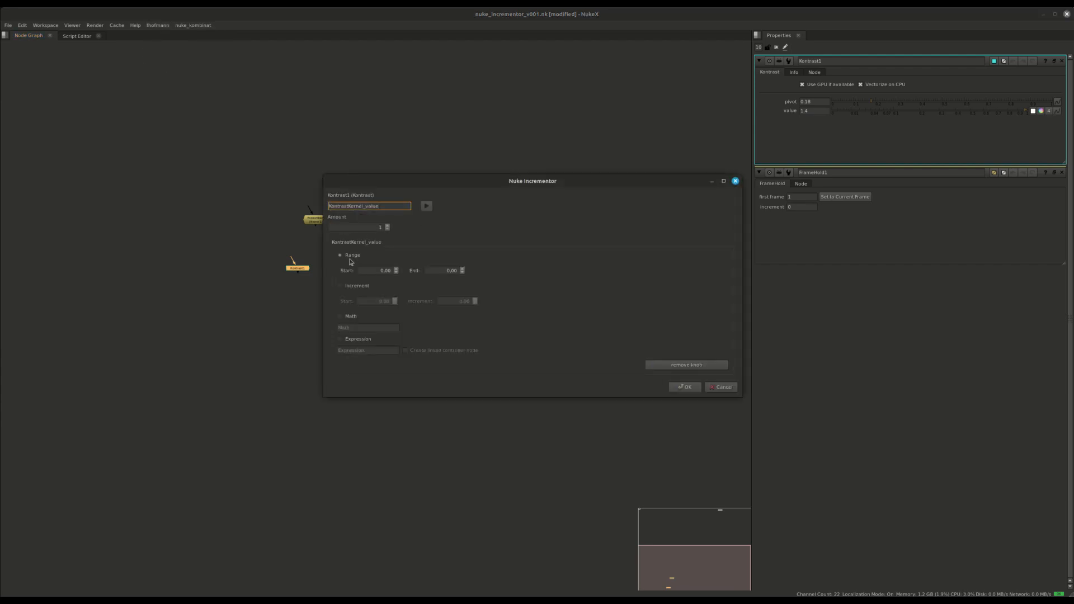
pyautogui.click(435, 272)
pyautogui.scroll(6, 435, 272)
pyautogui.click(377, 228)
pyautogui.scroll(4, 378, 229)
pyautogui.click(688, 387)
# Inspect Kontrast2 to Kontrast6 to confirm values 0, 1.5, 3, 4.5 and 6.
pyautogui.doubleClick(350, 270)
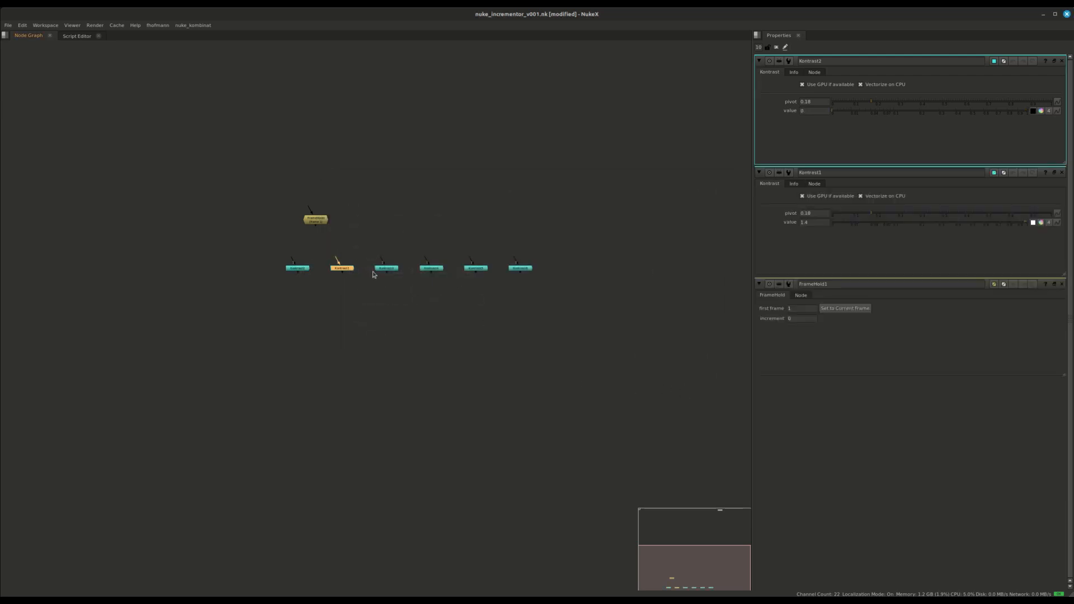
pyautogui.doubleClick(386, 269)
pyautogui.doubleClick(428, 269)
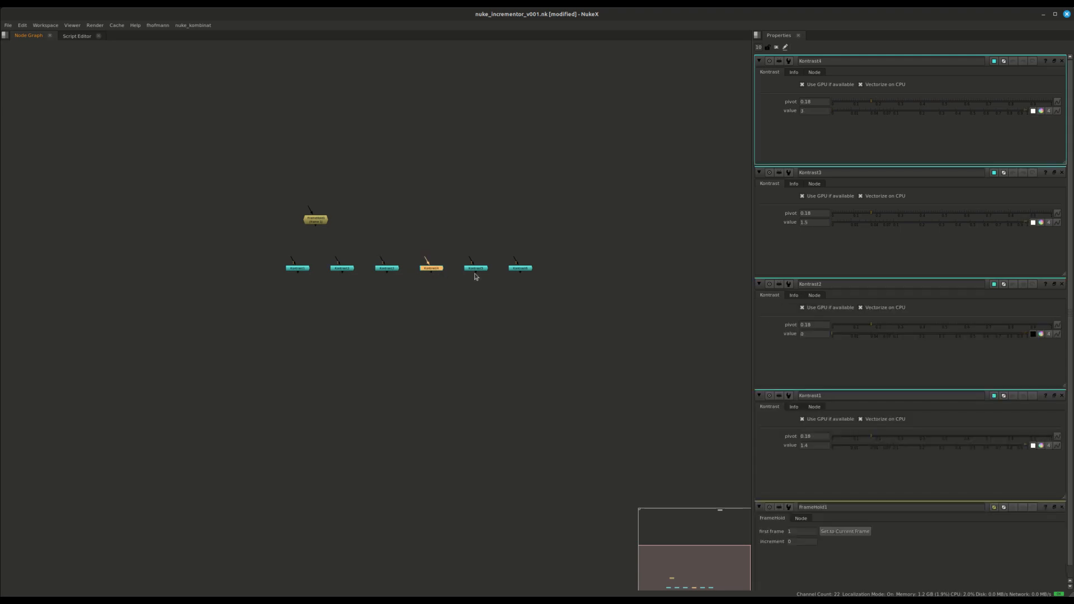
pyautogui.doubleClick(481, 270)
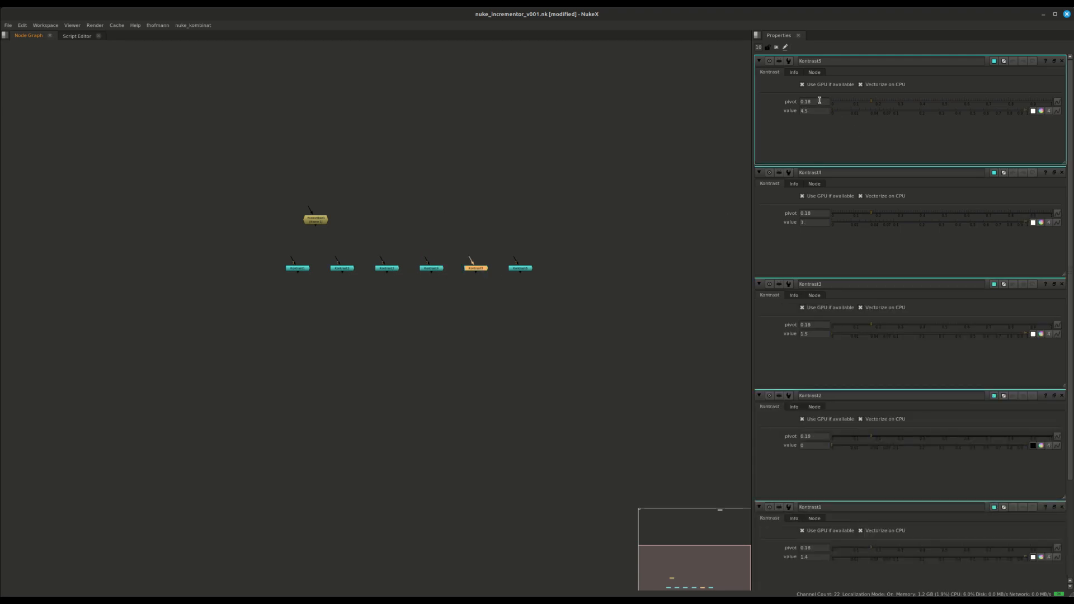
pyautogui.doubleClick(530, 270)
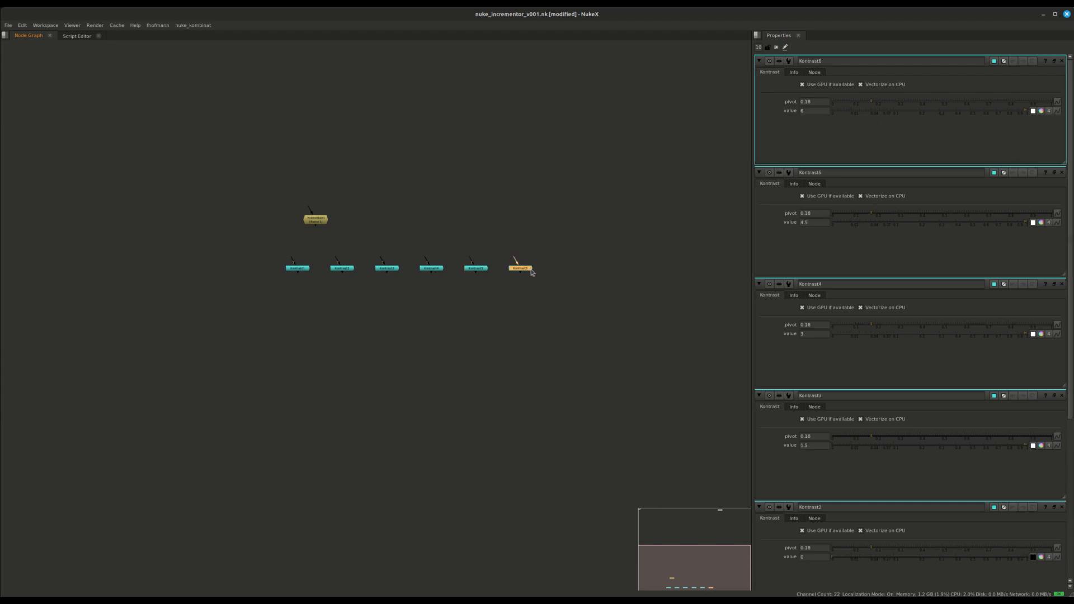
pyautogui.scroll(-4, 531, 273)
pyautogui.scroll(6, 535, 287)
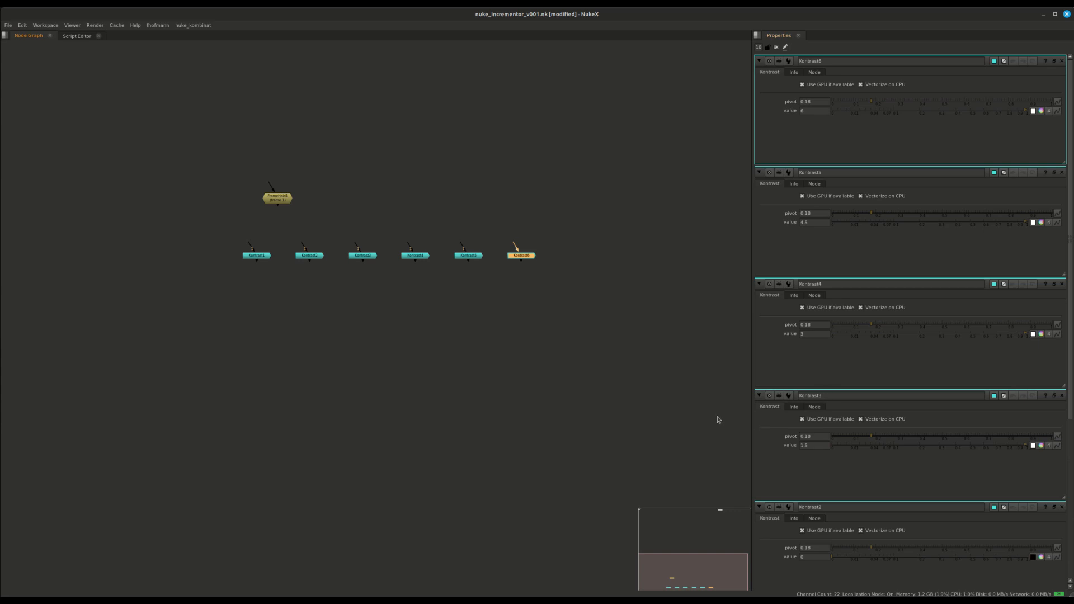
# Launch Nuke Incrementor for Kontrast1 and choose the KontrastKernel_pivot knob.
pyautogui.click(256, 256)
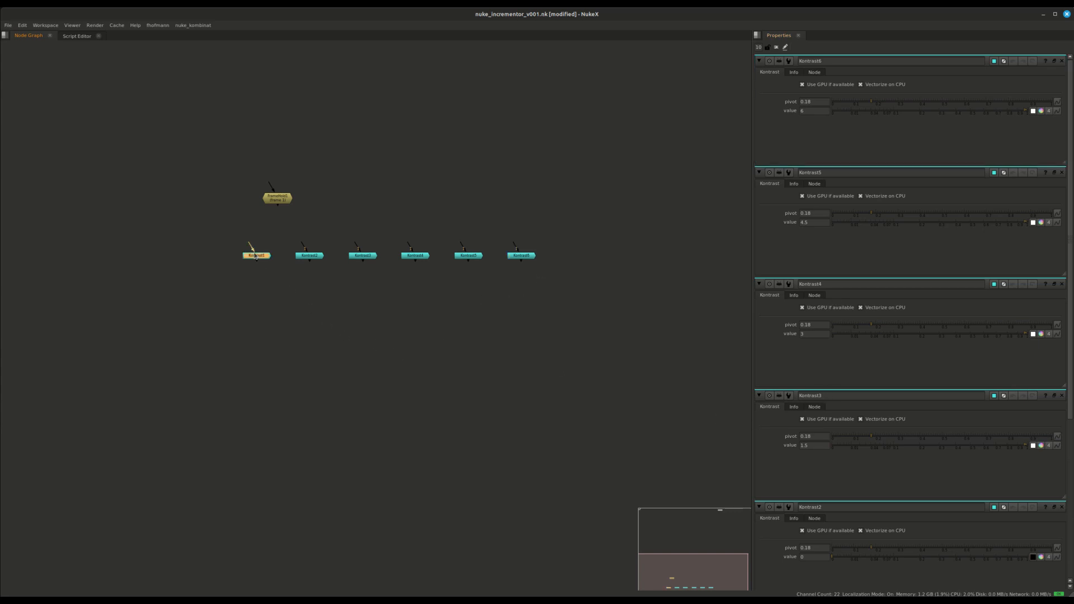
pyautogui.click(157, 24)
pyautogui.click(167, 50)
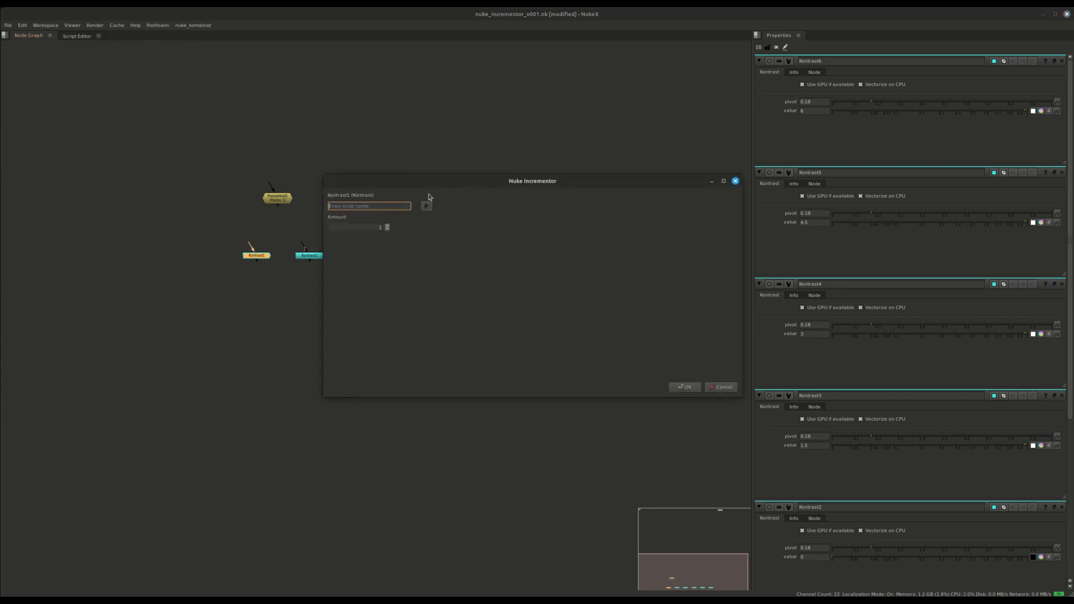
pyautogui.write('k')
pyautogui.click(366, 225)
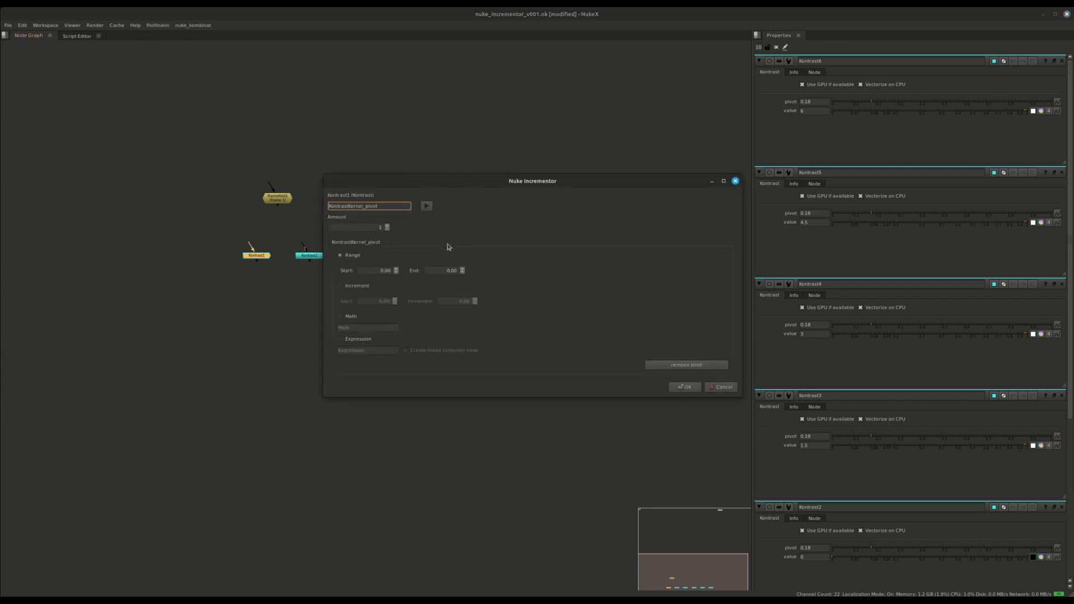
# Try Expression mode for the pivot, then remove and re-add KontrastKernel_pivot in Range mode.
pyautogui.click(367, 339)
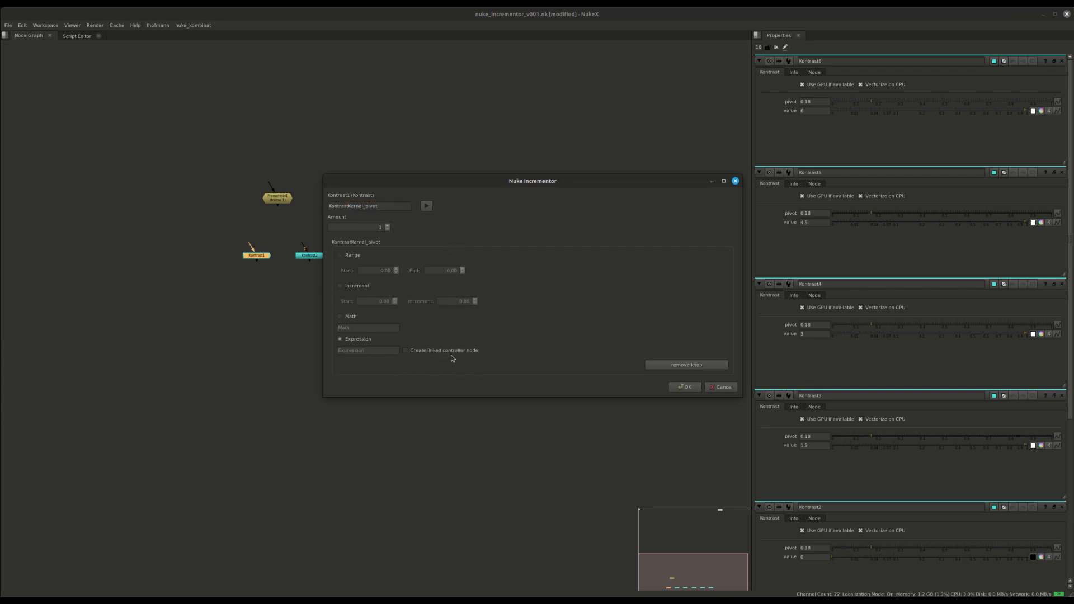
pyautogui.moveTo(522, 186); pyautogui.dragTo(378, 346)
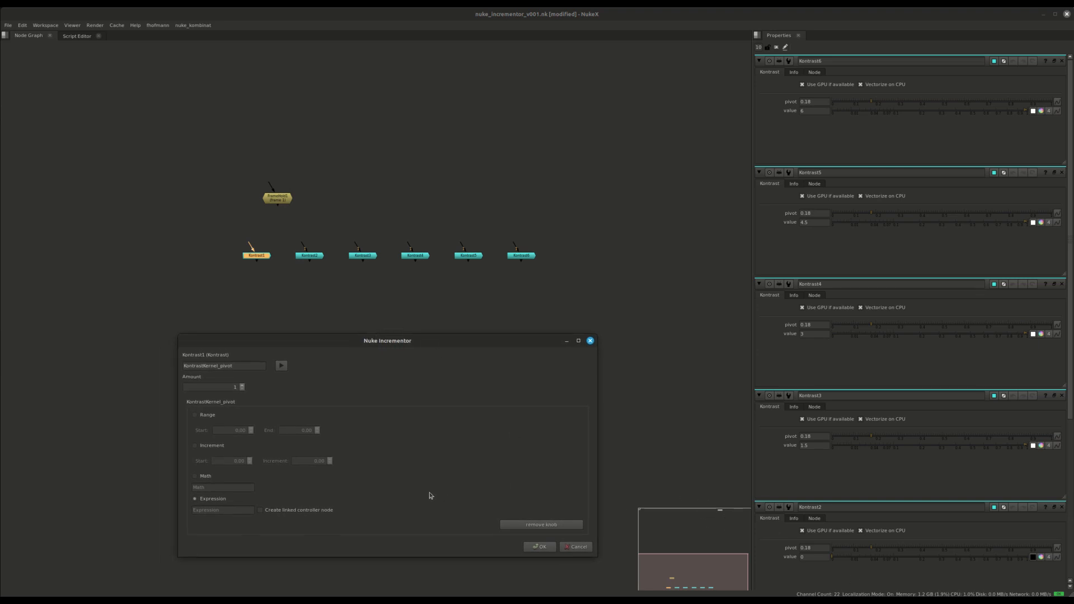
pyautogui.click(541, 524)
pyautogui.click(240, 365)
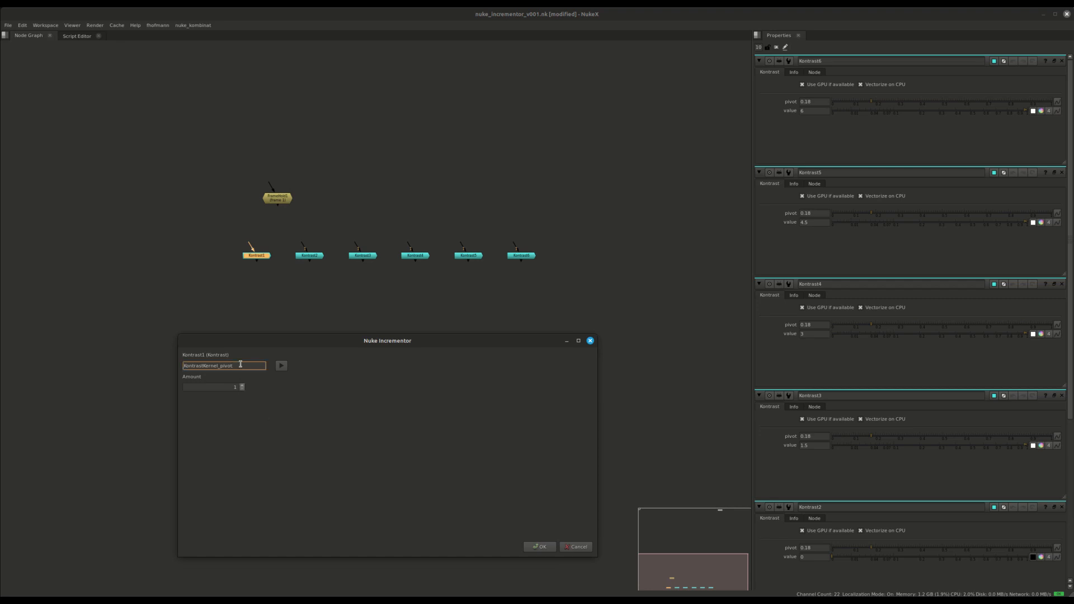
pyautogui.click(280, 366)
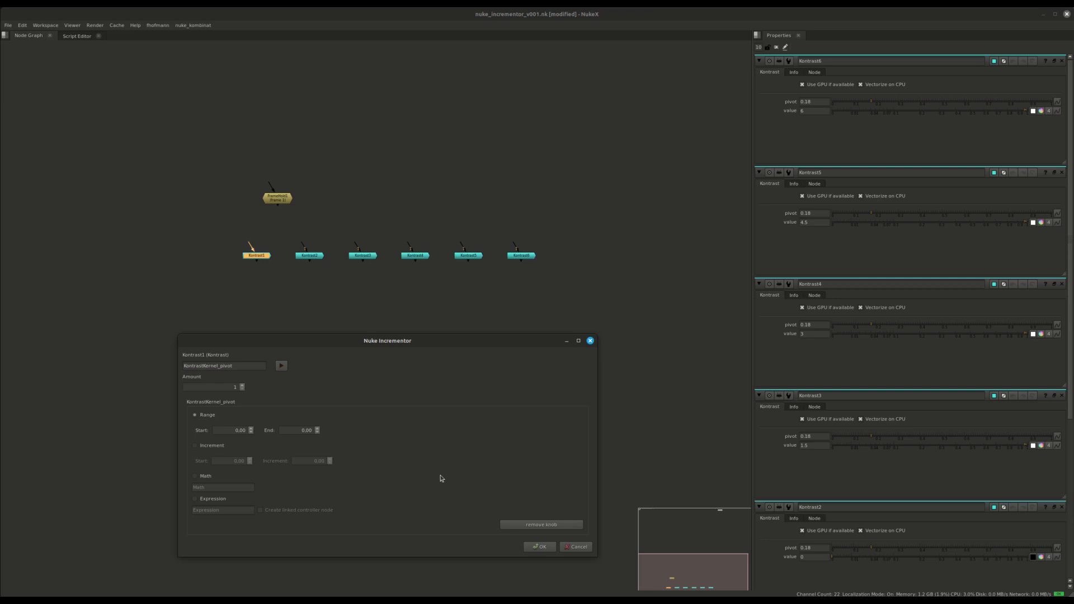